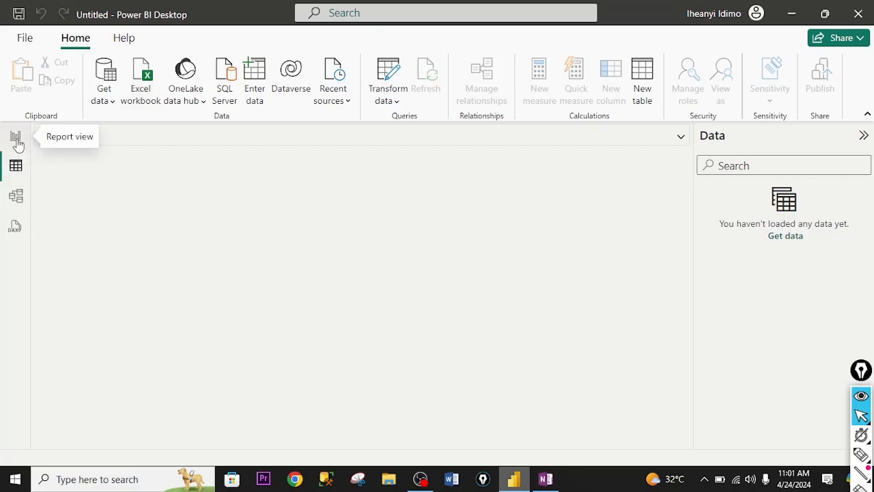
Look through the report, table, model and DAX query views of the empty file.
left_click(15, 138)
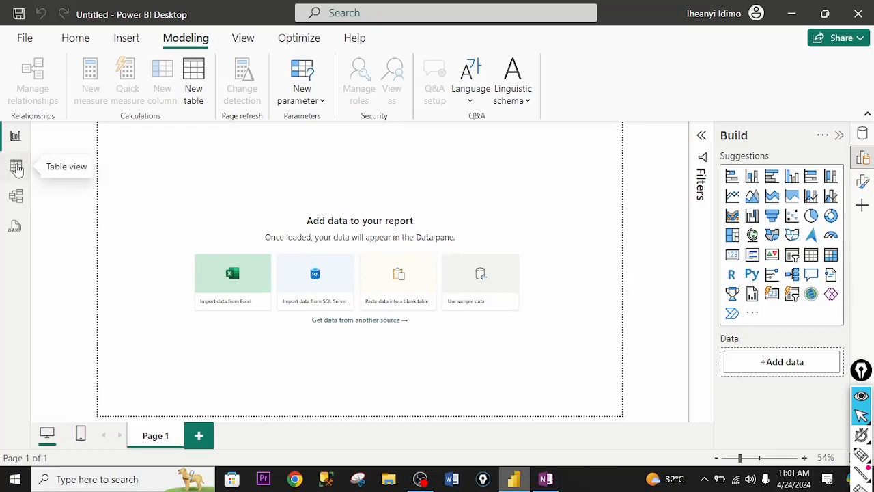
left_click(16, 169)
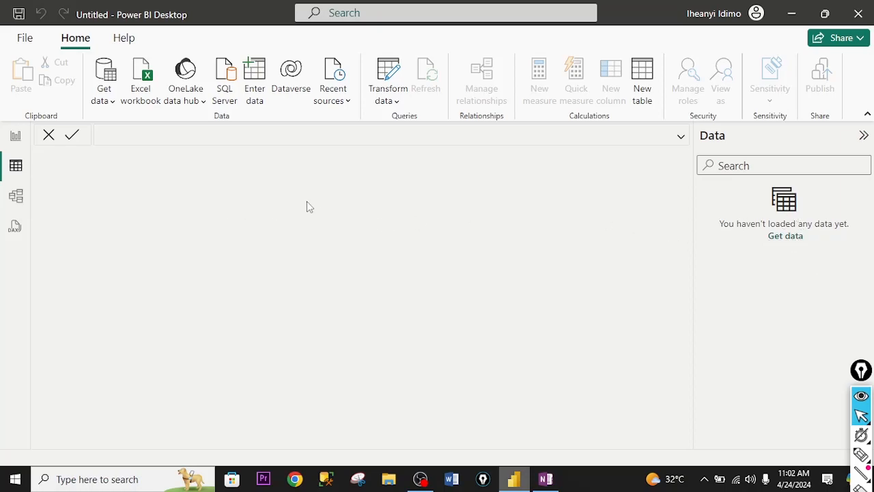
left_click(17, 197)
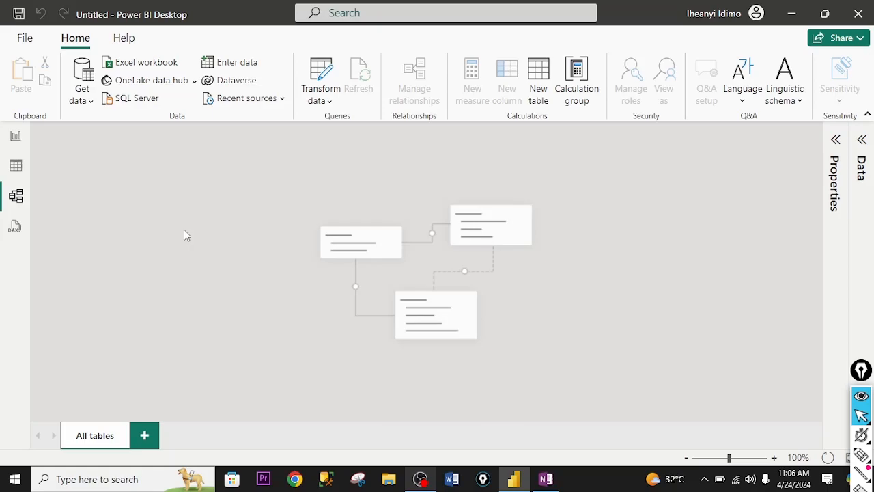
left_click(15, 226)
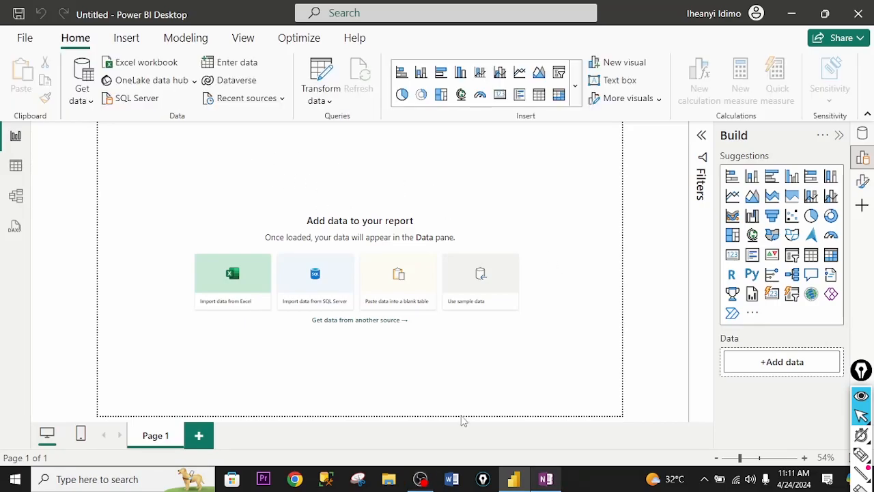
Connect to the Adventure Works 2020 Excel workbook in the Data Modelling folder as a data source.
left_click(87, 101)
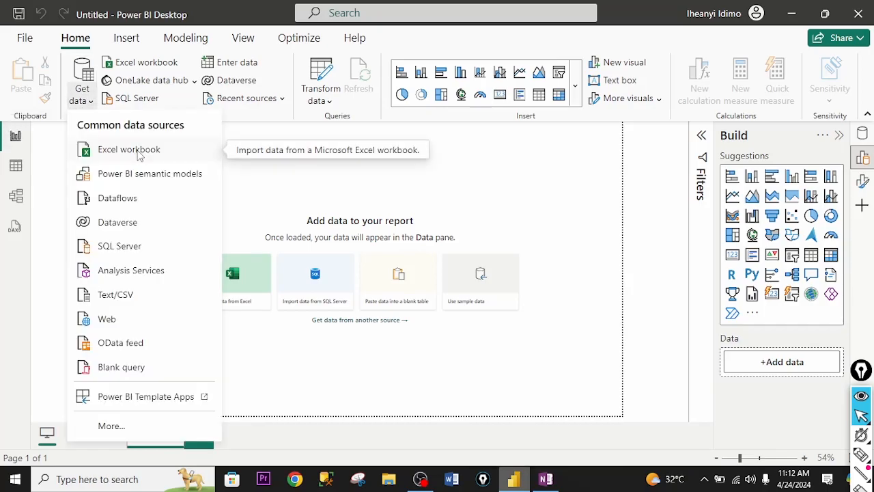
left_click(128, 150)
left_click(206, 125)
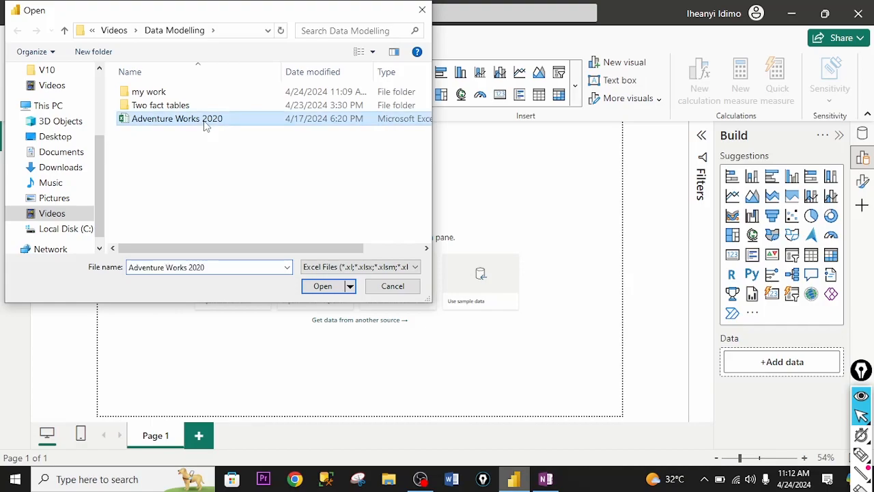
double_click(205, 120)
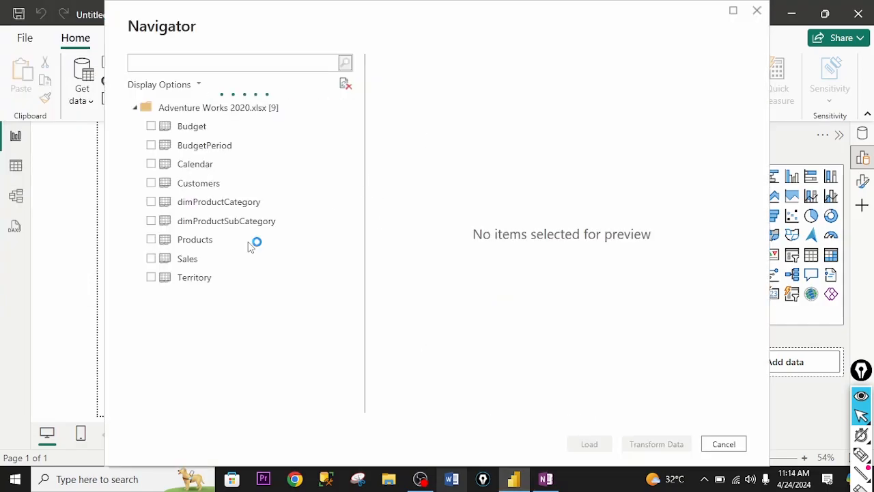
Load the Sales, Products, Customers and Territory tables from the workbook.
left_click(151, 259)
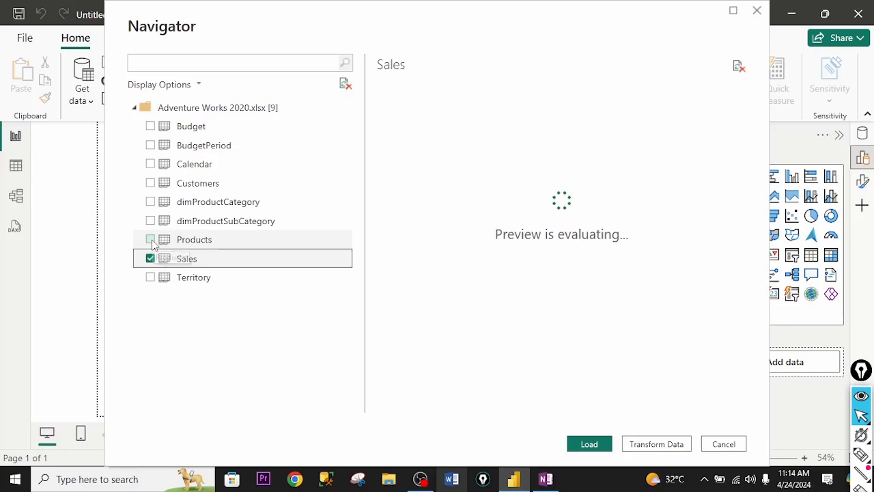
left_click(150, 240)
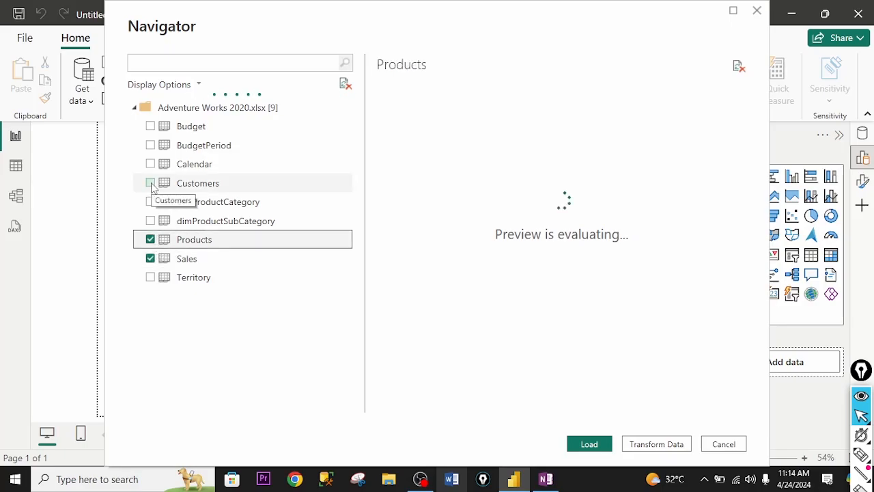
left_click(151, 185)
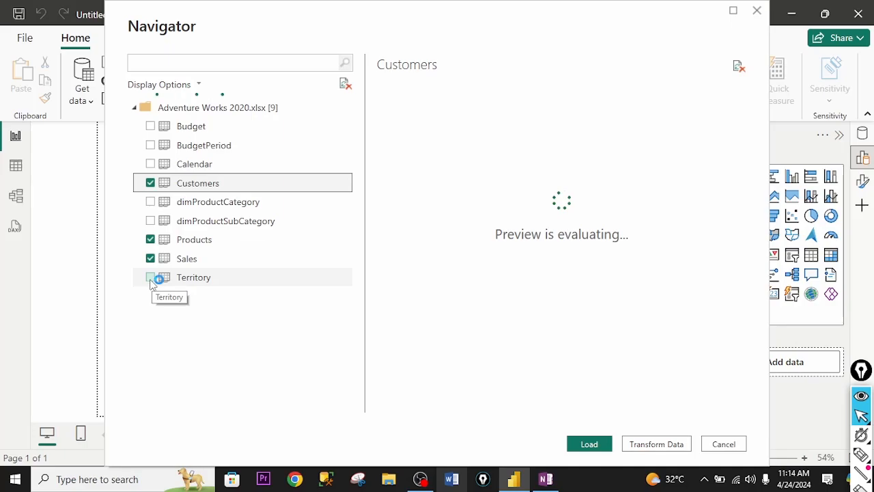
left_click(150, 278)
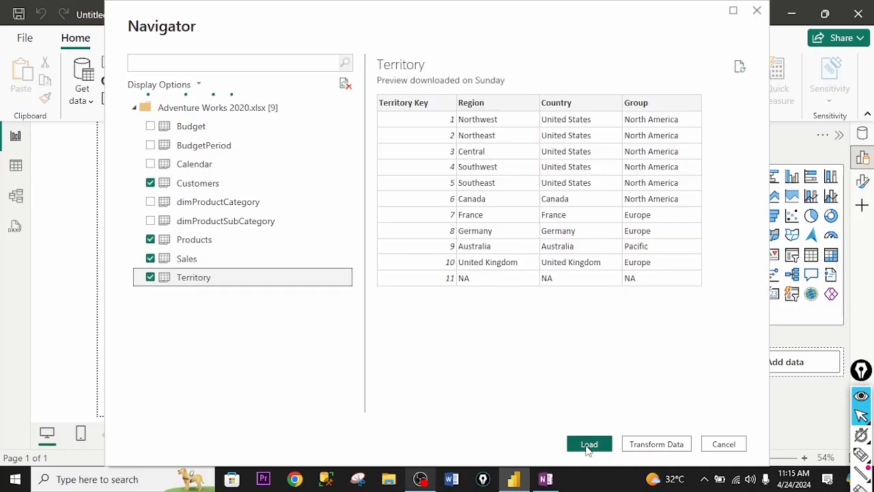
left_click(589, 445)
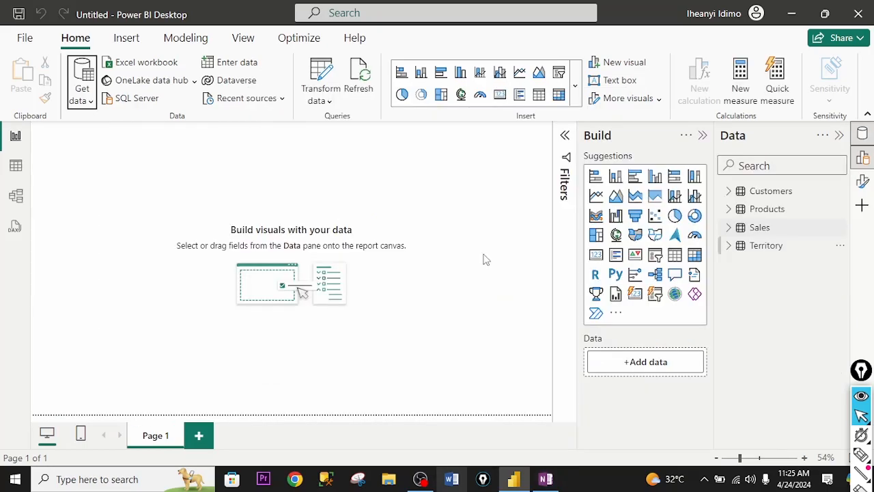
Examine the Products–Sales and Customers–Sales relationships in the model view.
left_click(16, 196)
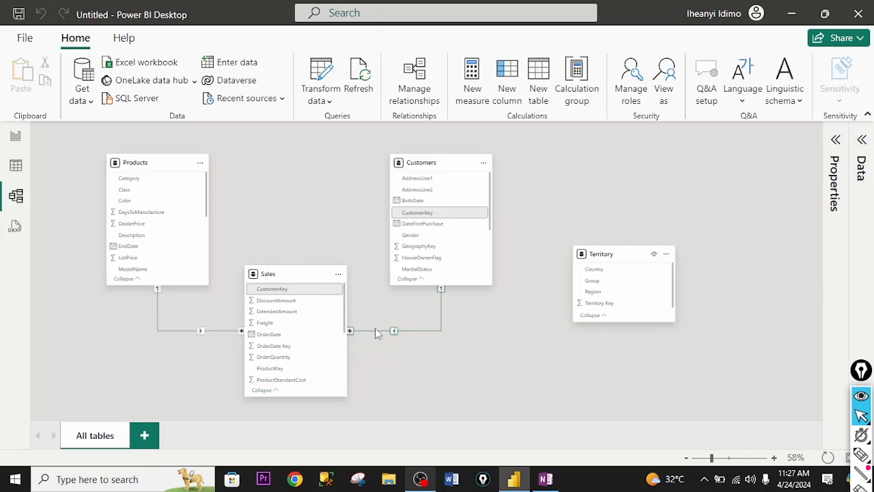
left_click(177, 331)
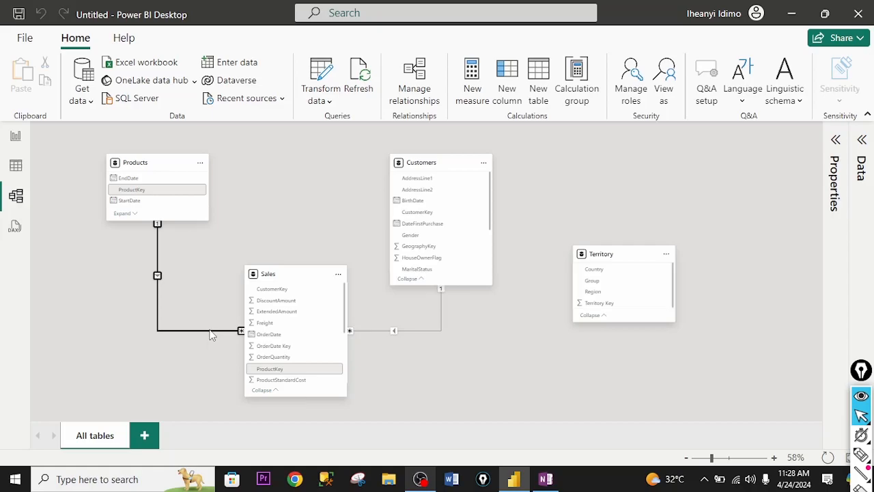
left_click(381, 331)
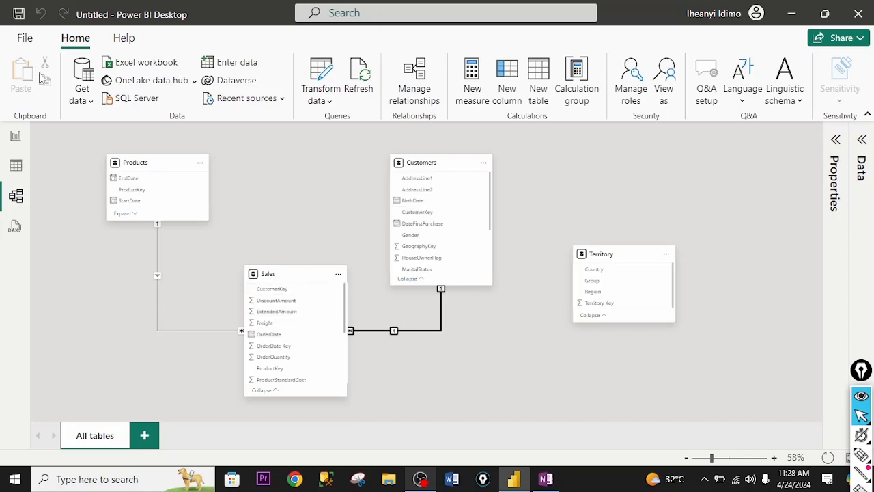
Review the current file's data load options for relationship autodetection, and leave them without applying changes.
left_click(25, 39)
left_click(76, 418)
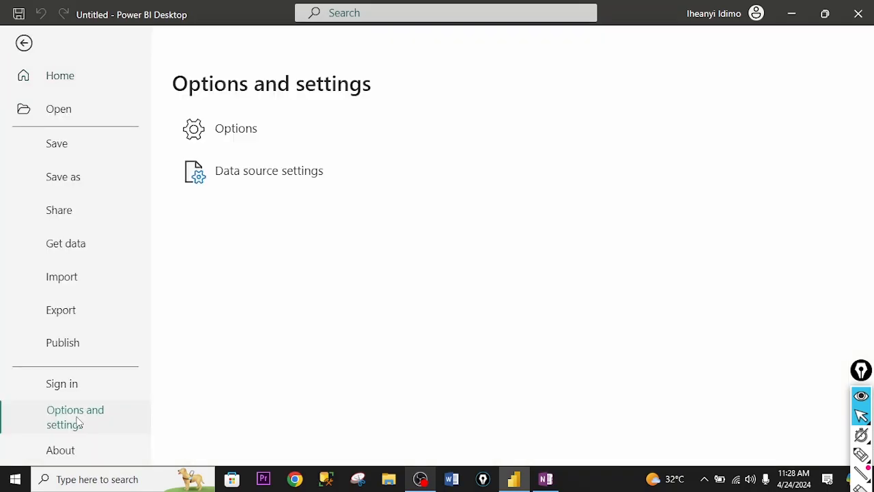
left_click(235, 128)
scroll(231, 287, "down", 2)
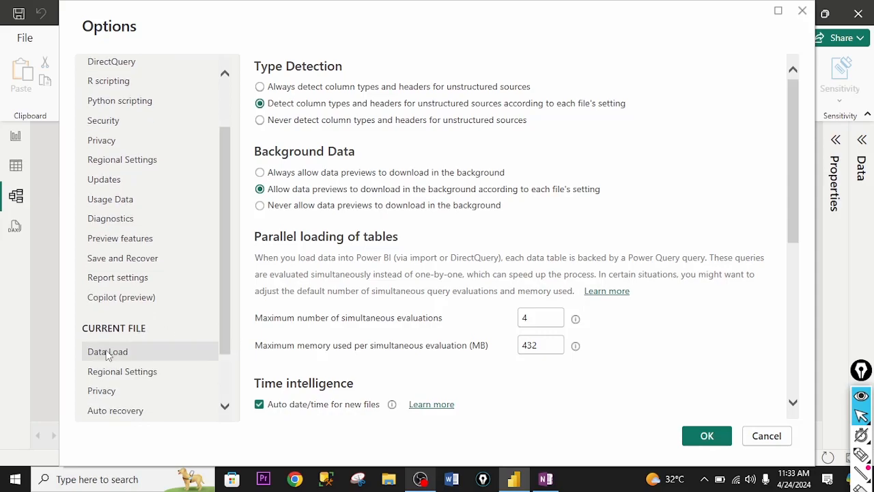
left_click(110, 354)
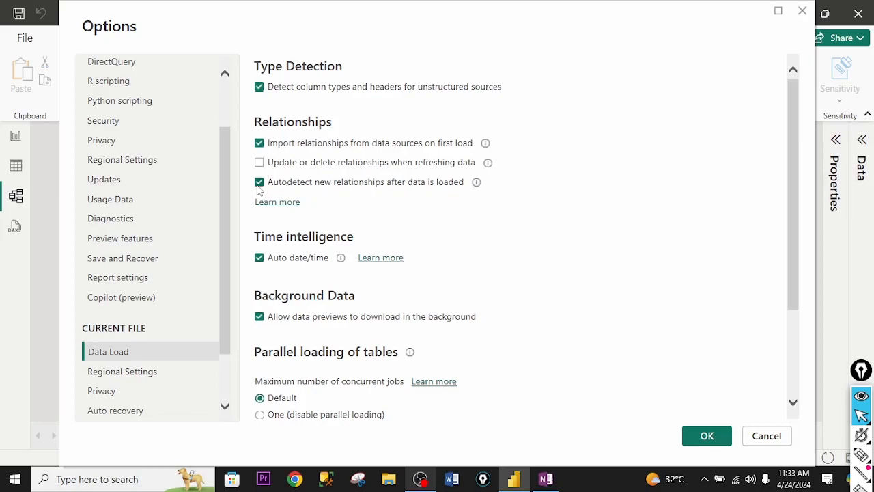
left_click(757, 437)
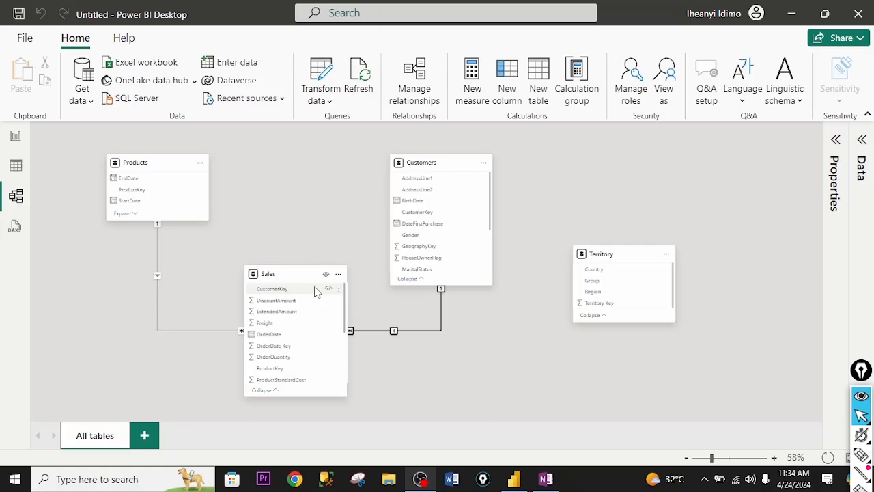
Move the Territory table slightly lower in the model diagram.
mouse_move(633, 259)
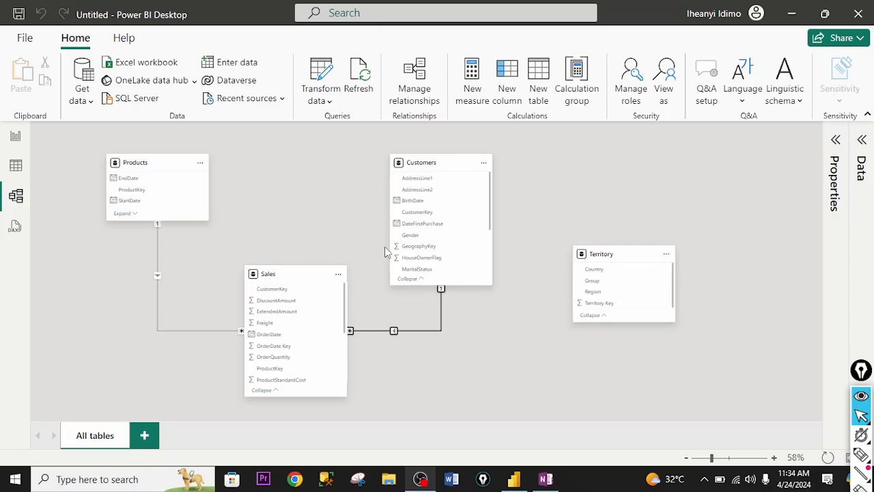
left_click(593, 284)
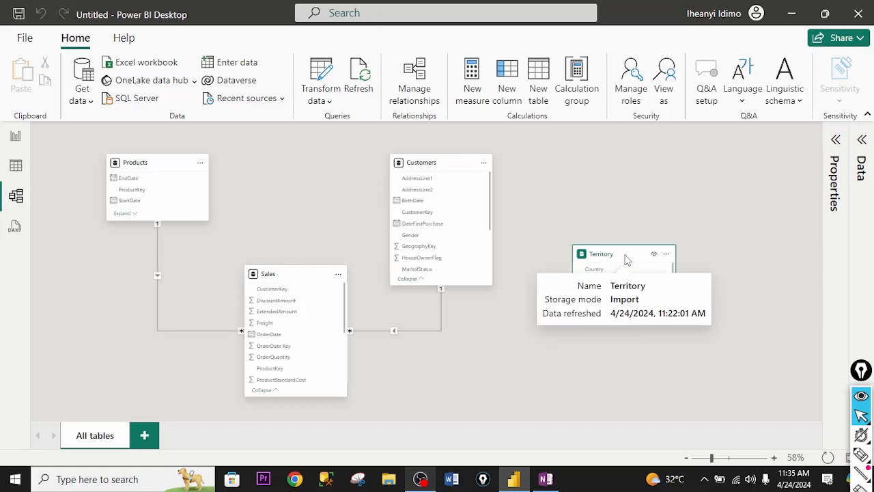
left_click_drag(627, 259, 632, 286)
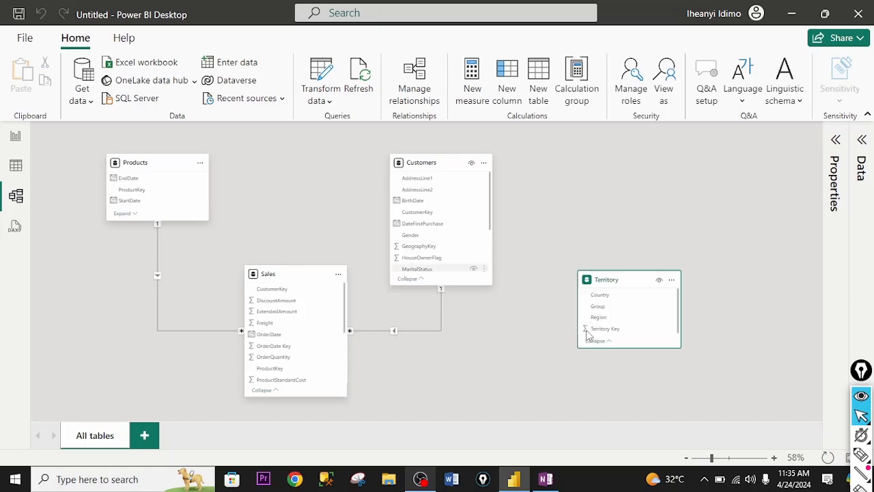
Create a relationship between SalesTerritoryKey in the Sales table and Territory Key in the Territory table.
left_click_drag(344, 308, 345, 394)
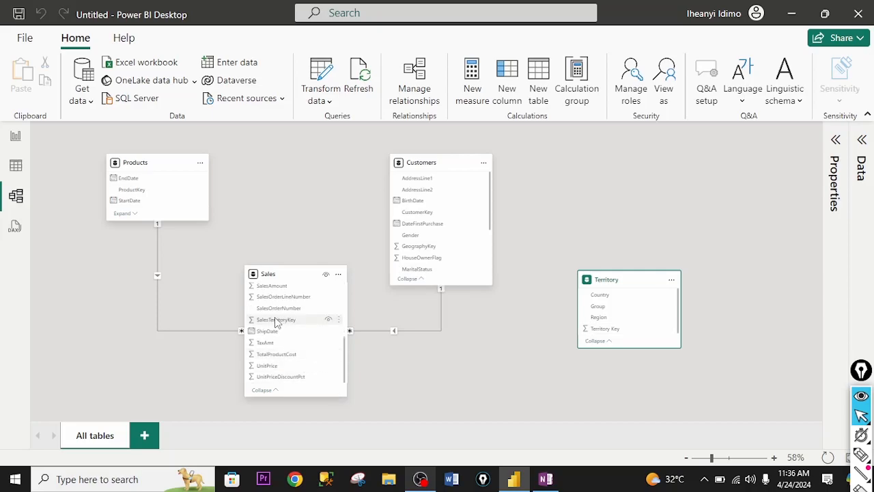
left_click_drag(276, 321, 605, 329)
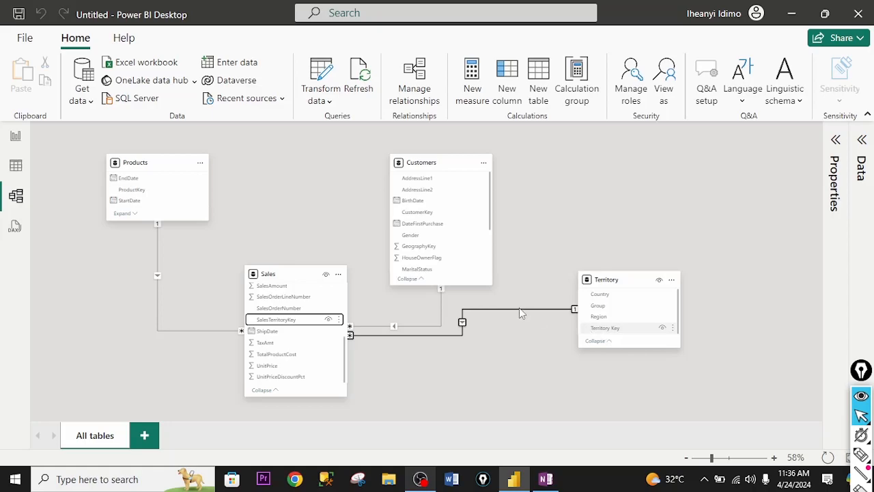
left_click(519, 309)
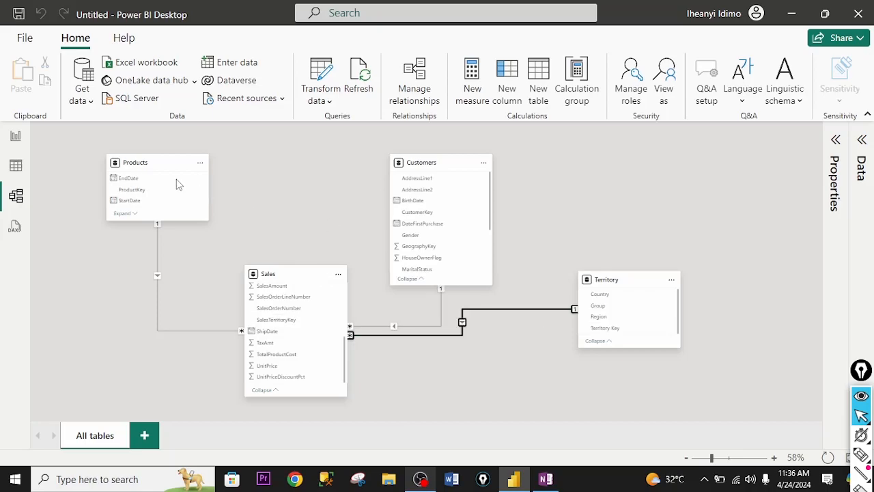
Insert a matrix visual on the report page with ProductName from the Products table as its rows.
left_click(16, 139)
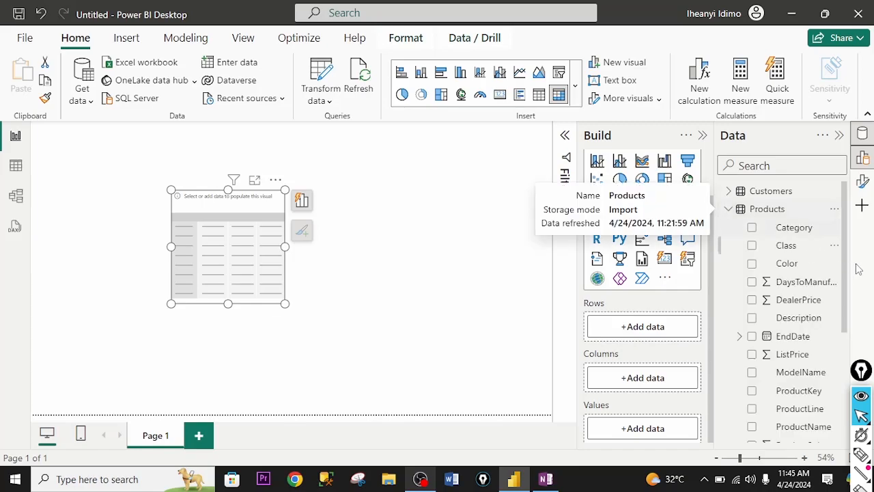
scroll(819, 403, "down", 1)
scroll(805, 427, "down", 3)
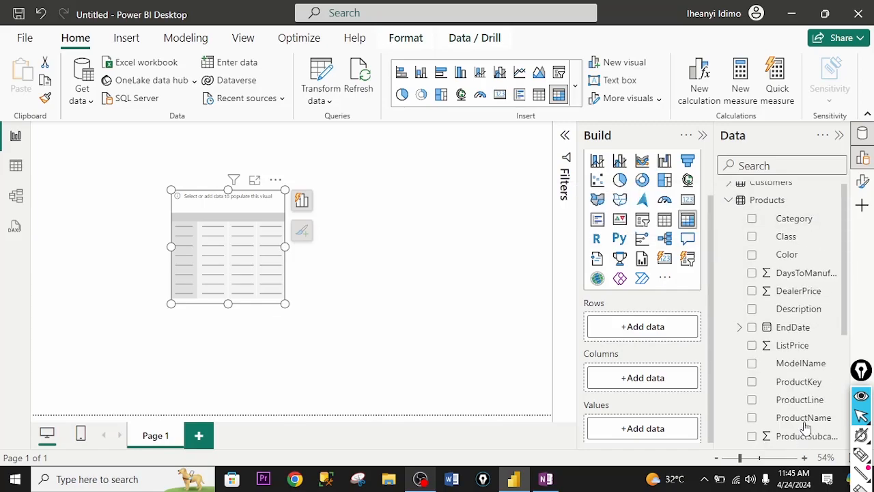
left_click_drag(808, 351, 645, 323)
Add OrderQuantity from Sales as the matrix values and Region from Territory as its columns.
left_click(752, 226)
scroll(846, 280, "down", 3)
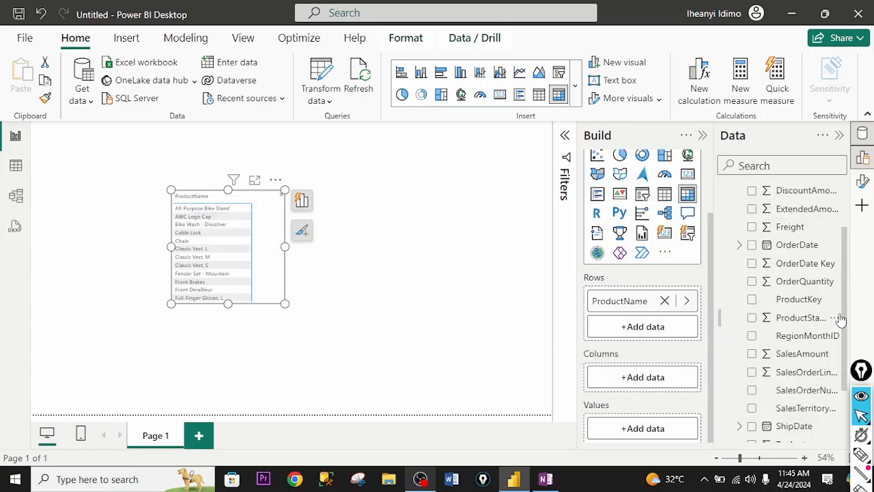
left_click_drag(808, 282, 645, 427)
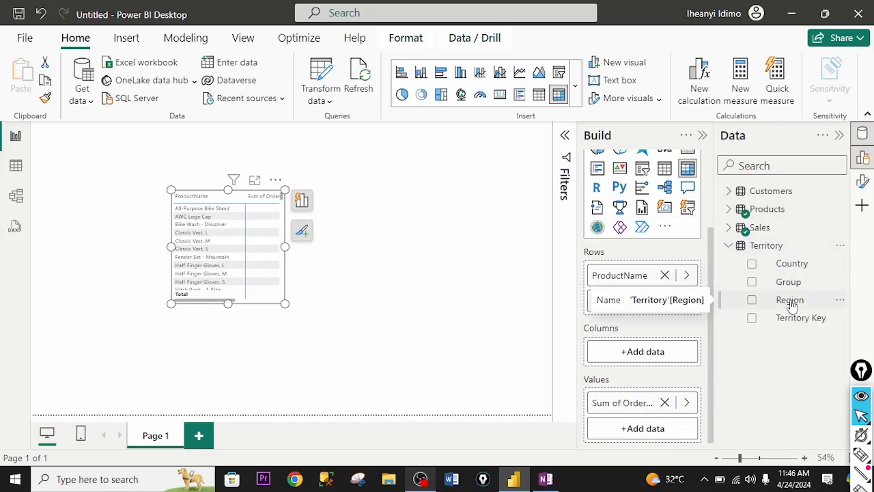
left_click_drag(791, 306, 645, 352)
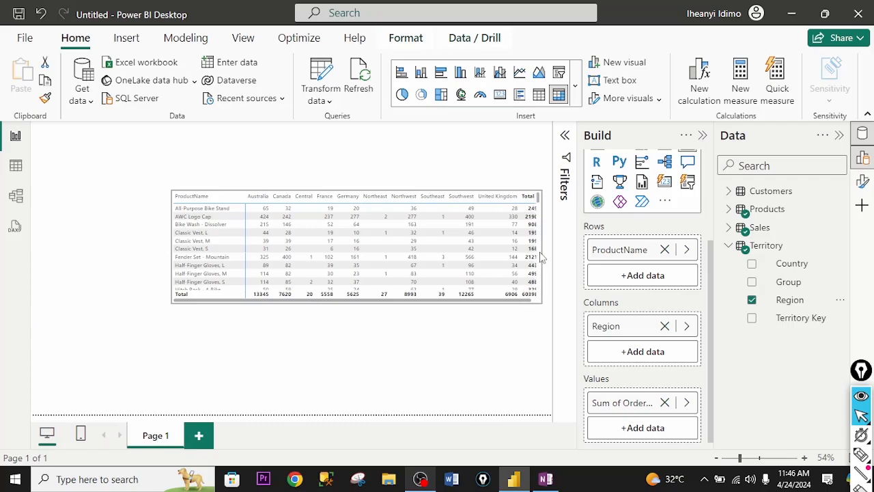
Reposition and enlarge the matrix so more product rows and all region columns fit on the page.
left_click_drag(172, 247, 139, 248)
left_click_drag(280, 199, 180, 202)
left_click_drag(241, 305, 248, 353)
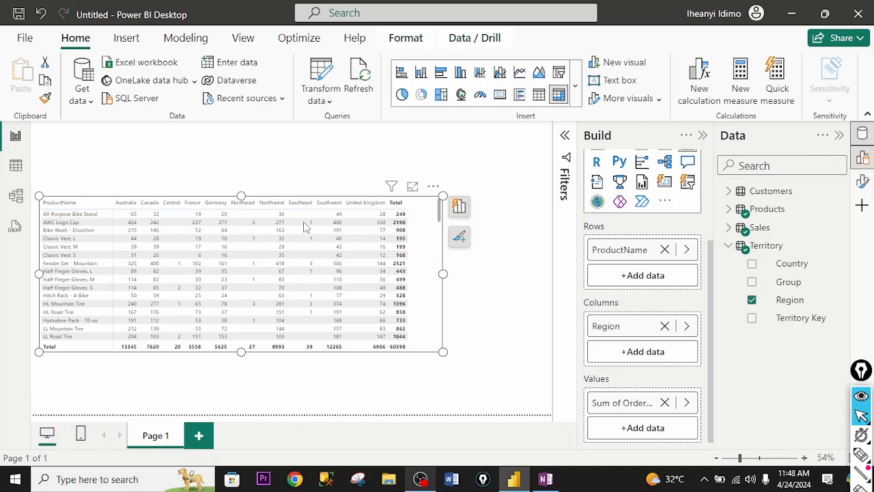
Examine in the model diagram how the Products, Sales and Territory tables behind the matrix fields are connected.
left_click(16, 198)
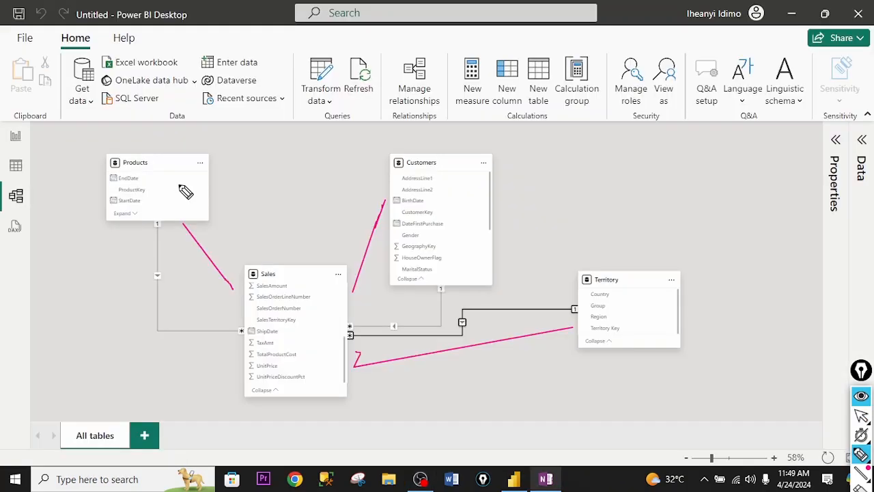
left_click_drag(178, 184, 266, 193)
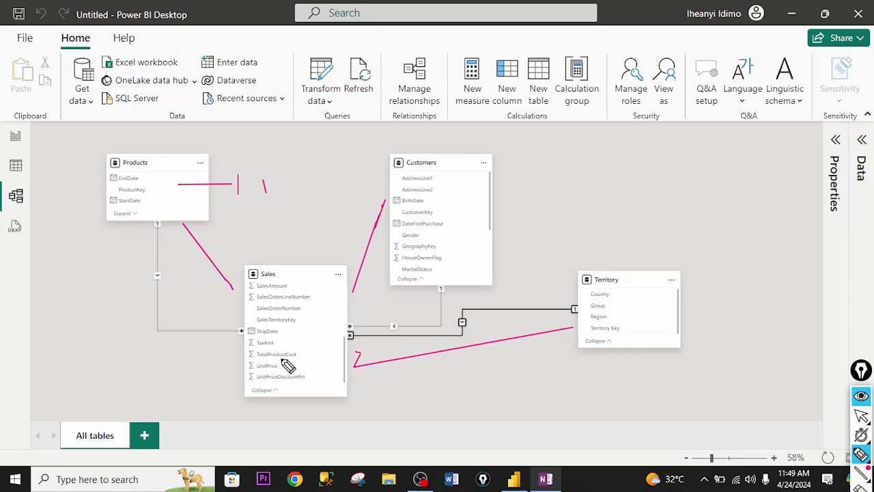
left_click_drag(212, 357, 298, 355)
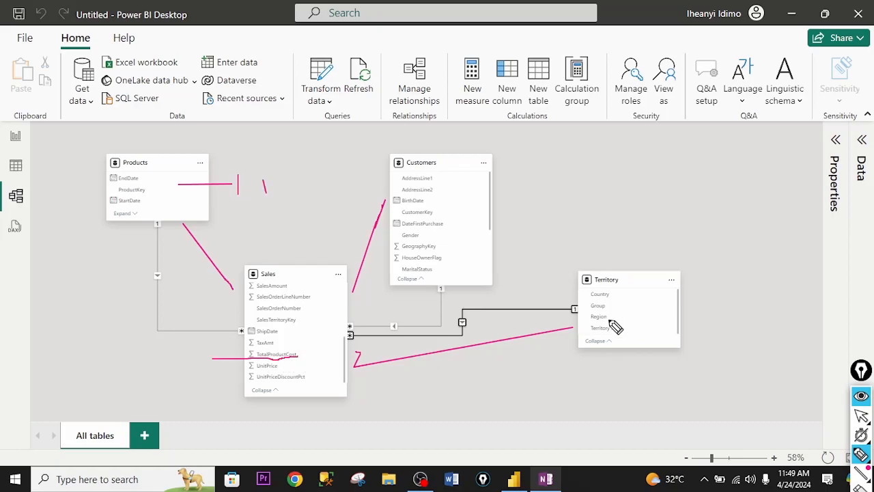
left_click_drag(591, 318, 627, 320)
mouse_move(589, 143)
left_mouse_down()
mouse_move(604, 230)
mouse_move(790, 153)
mouse_move(592, 146)
left_mouse_up()
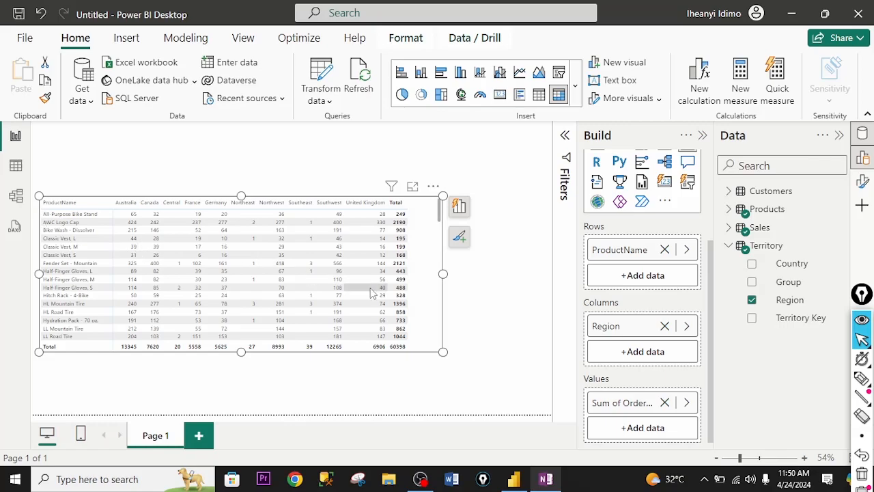
Switch to OneNote to read the notes on data modeling and relationships, and return to the Power BI model diagram.
left_click(15, 196)
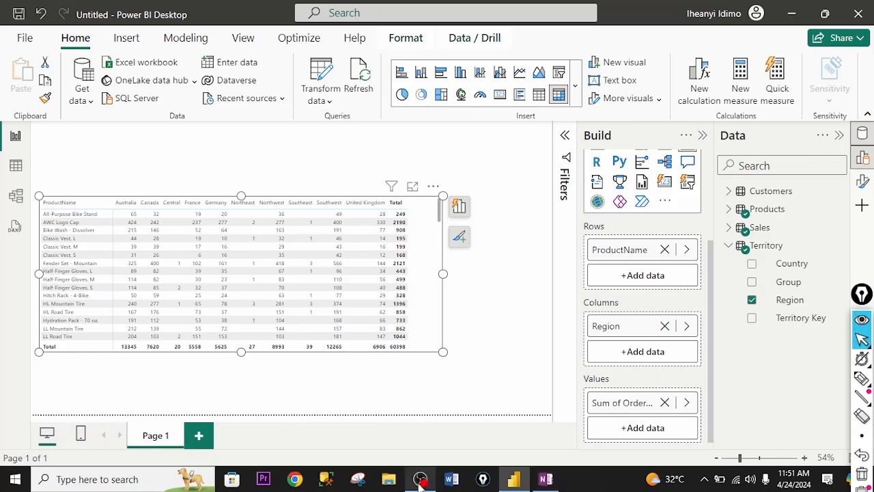
left_click(545, 478)
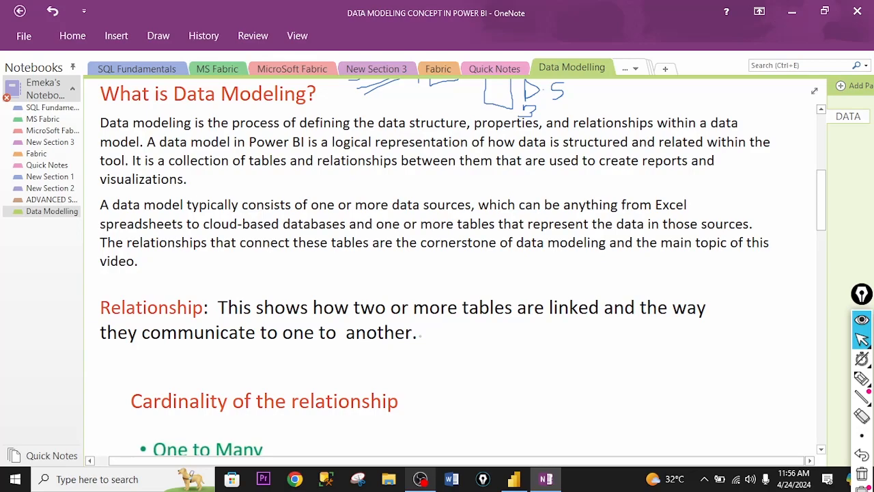
key("alt+Tab")
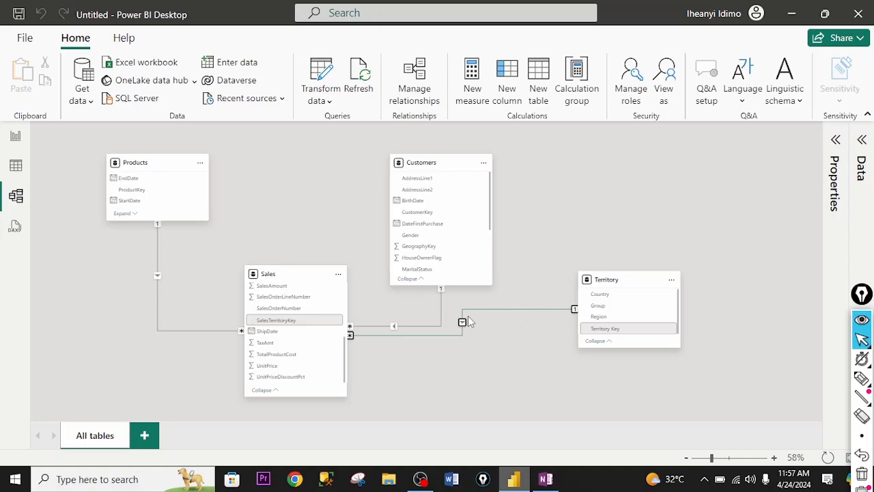
Delete the relationship between the Products and Sales tables in the model diagram.
right_click(158, 298)
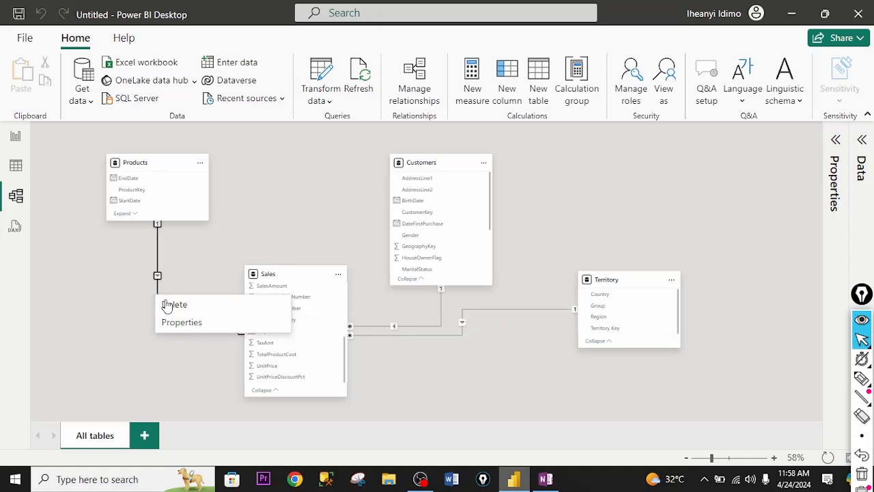
left_click(171, 304)
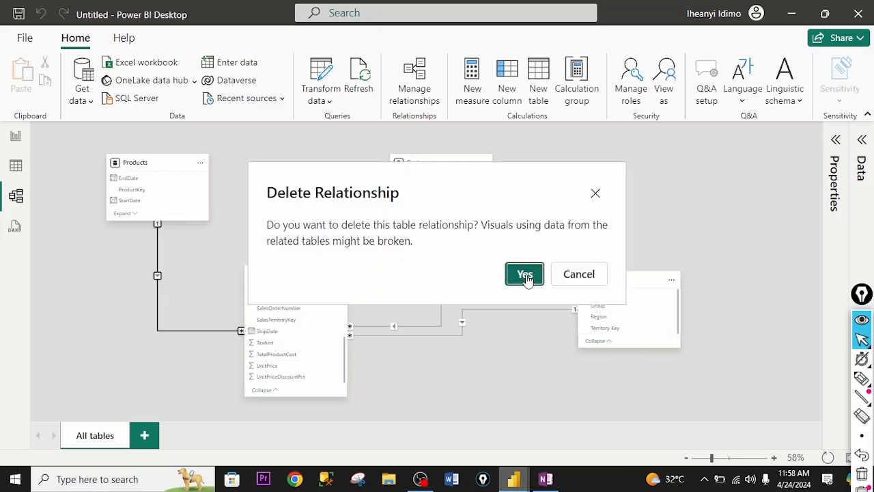
left_click(524, 273)
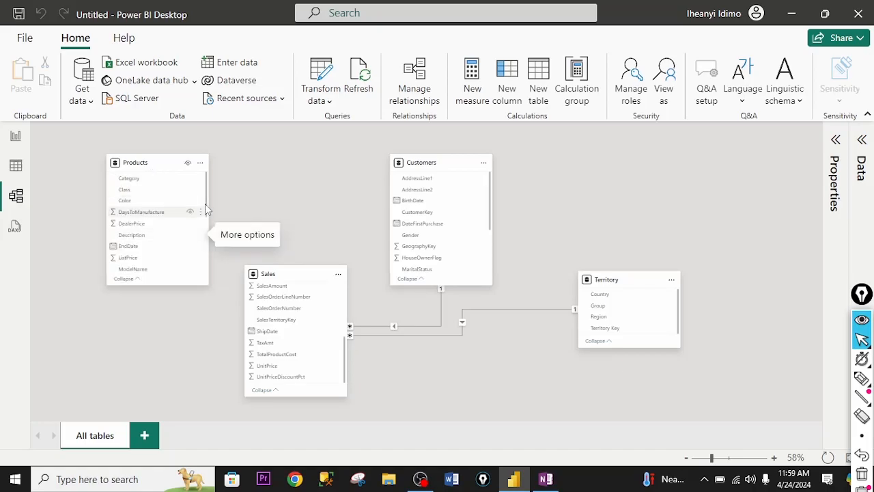
Delete the existing matrix from the report page and insert a new one with ProductName from Products as its rows.
left_click(16, 137)
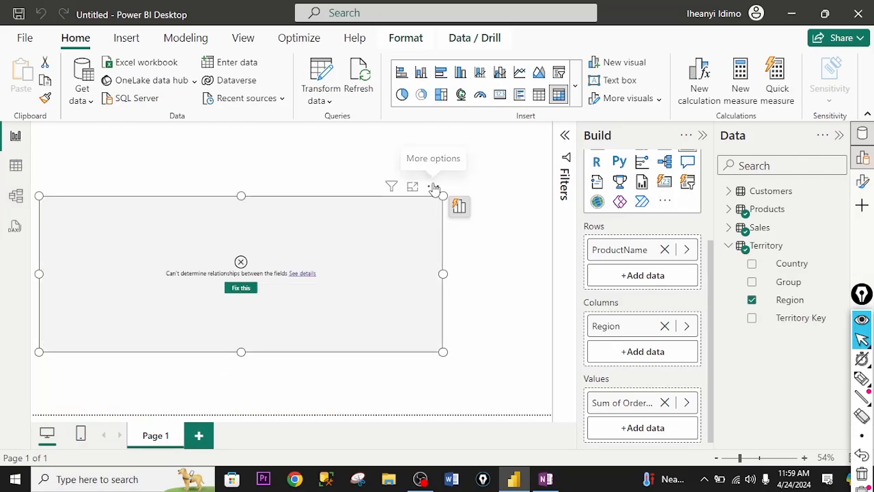
key("Delete")
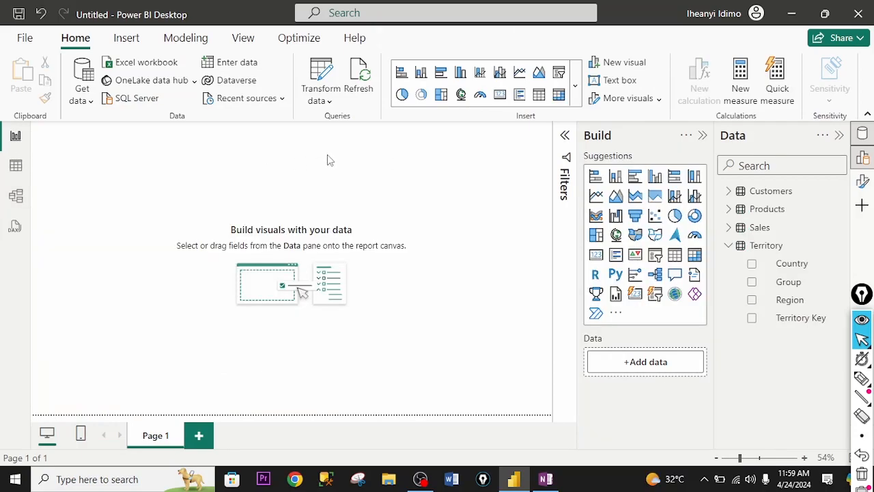
left_click(746, 212)
left_click(694, 255)
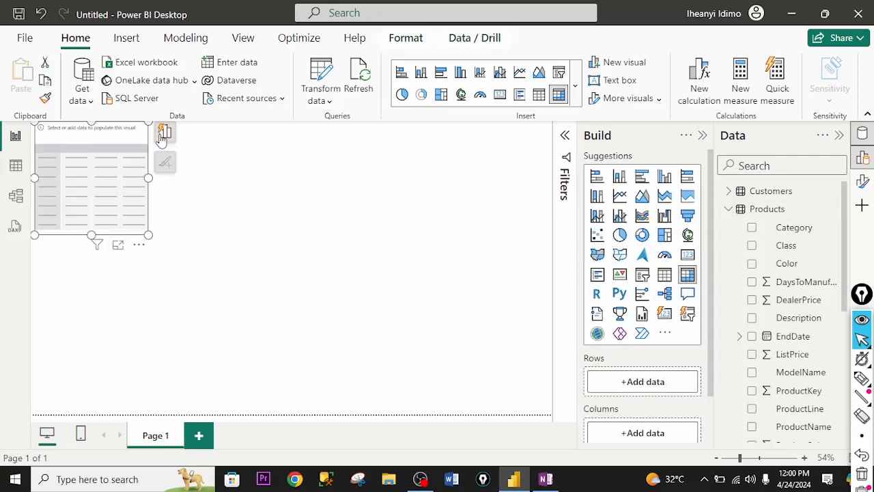
left_click_drag(804, 427, 629, 335)
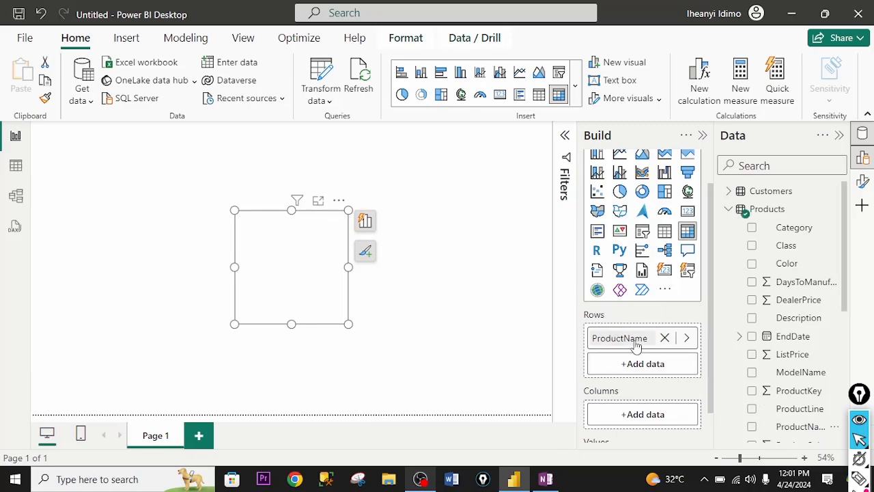
Add UnitPrice from the Sales table as the matrix values and enlarge the matrix on the page.
left_click(729, 208)
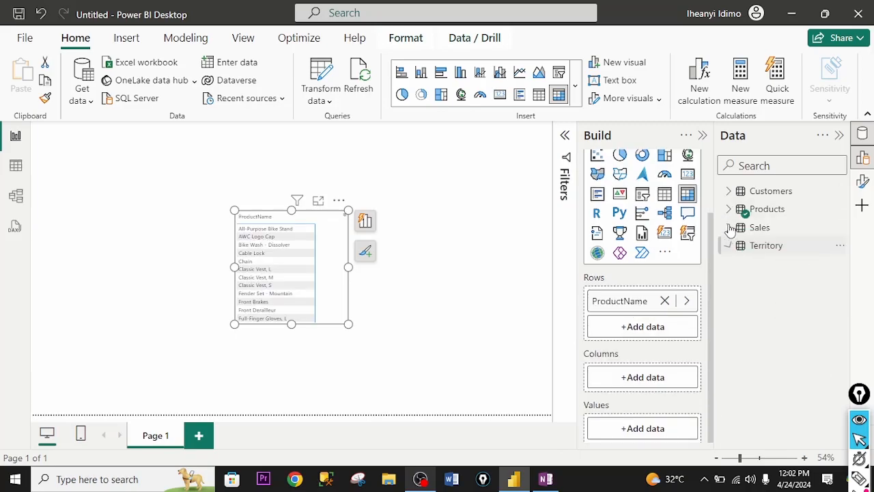
left_click(729, 227)
scroll(844, 341, "down", 3)
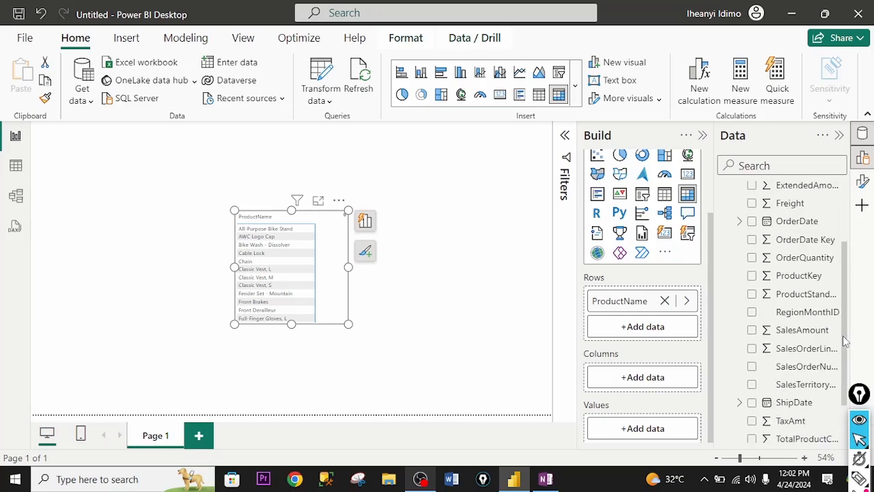
scroll(847, 341, "down", 1)
left_click_drag(793, 397, 652, 434)
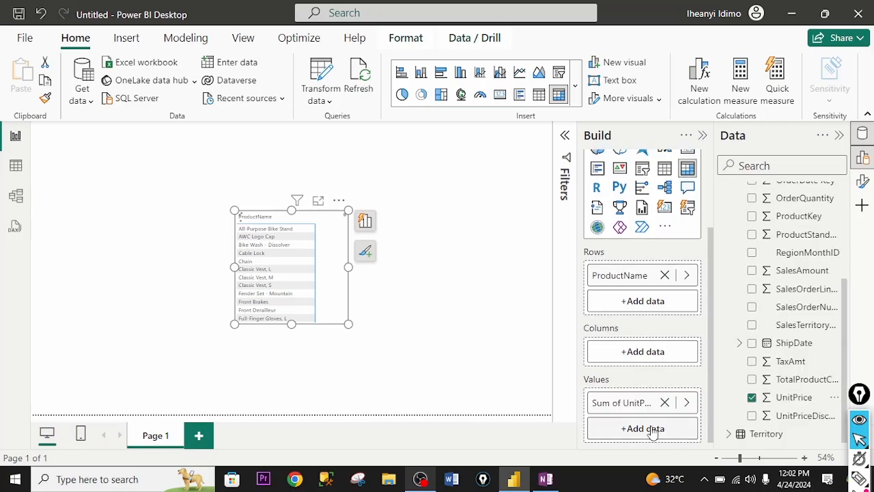
left_click_drag(327, 344, 332, 358)
Customize the current report theme by setting the general text font size to 16 pt, and apply it.
left_click(244, 39)
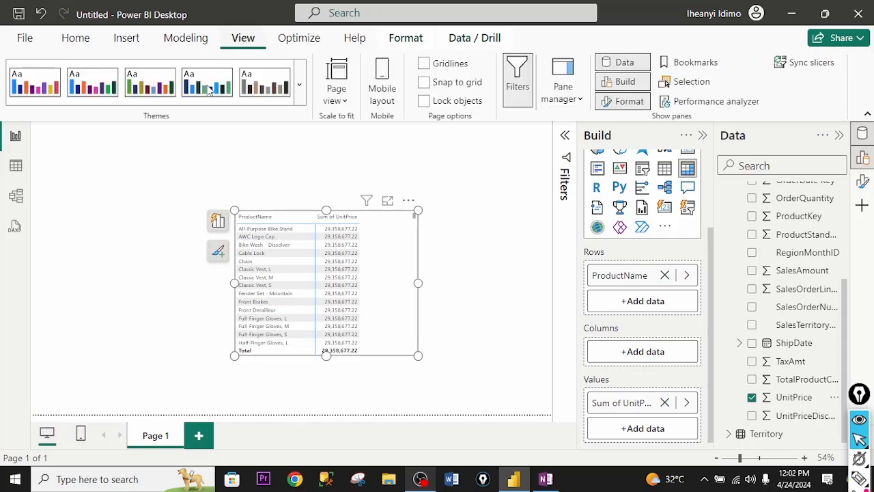
left_click(300, 88)
scroll(177, 405, "down", 3)
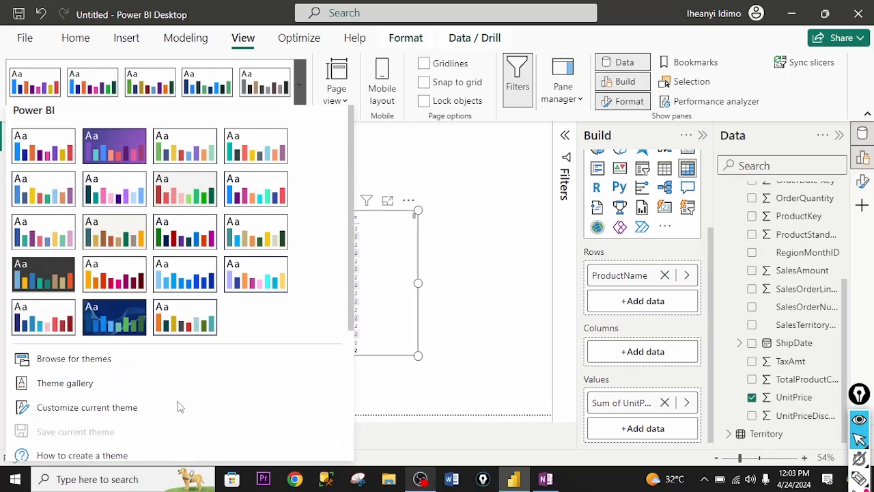
left_click(117, 407)
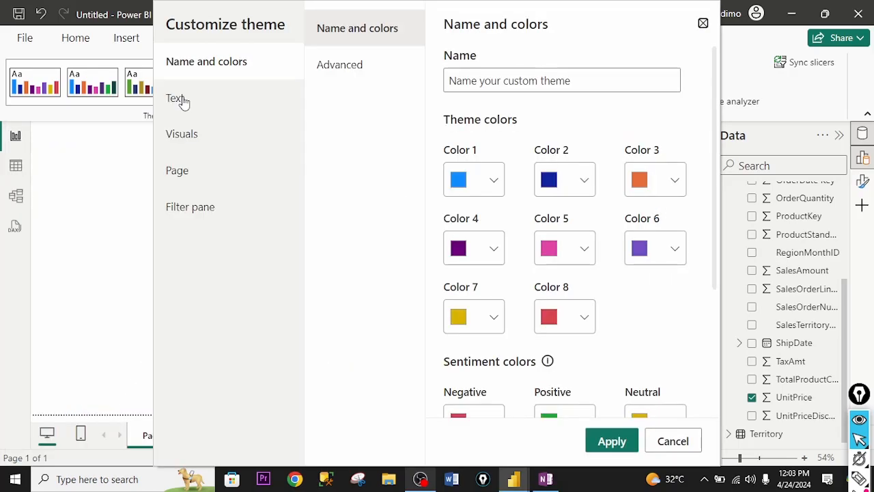
left_click(179, 99)
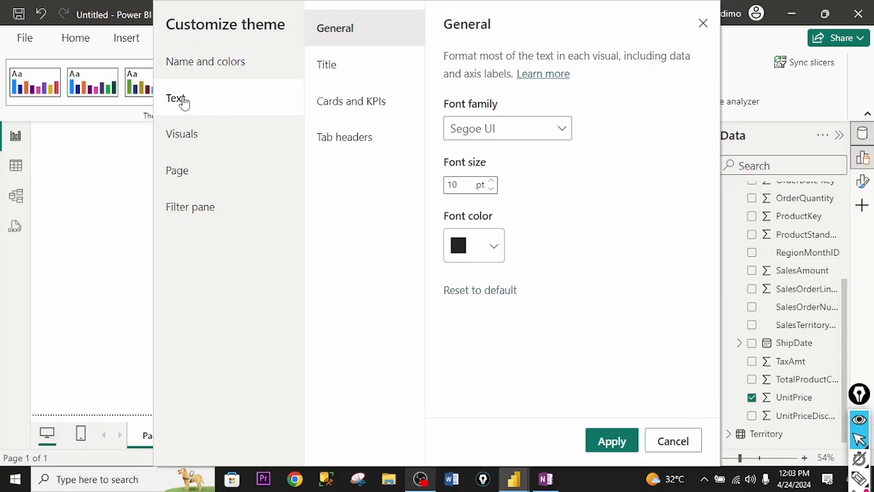
left_click(465, 185)
key("BackSpace")
type("6")
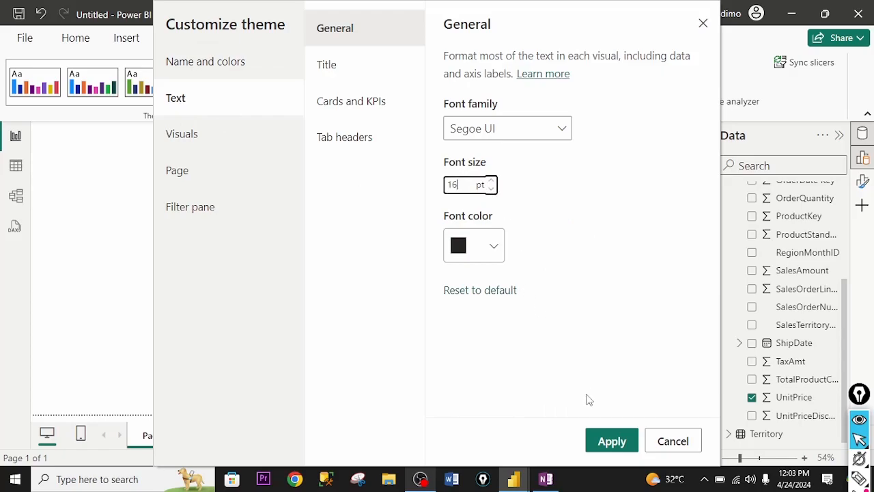
left_click(614, 442)
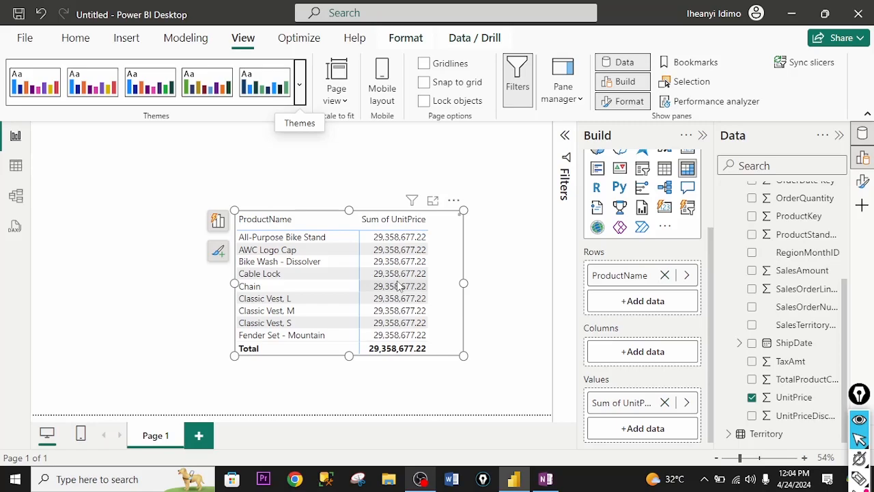
Compare the UnitPrice sums across products in the matrix and examine how Products and Sales are linked in the model diagram.
left_click(283, 249)
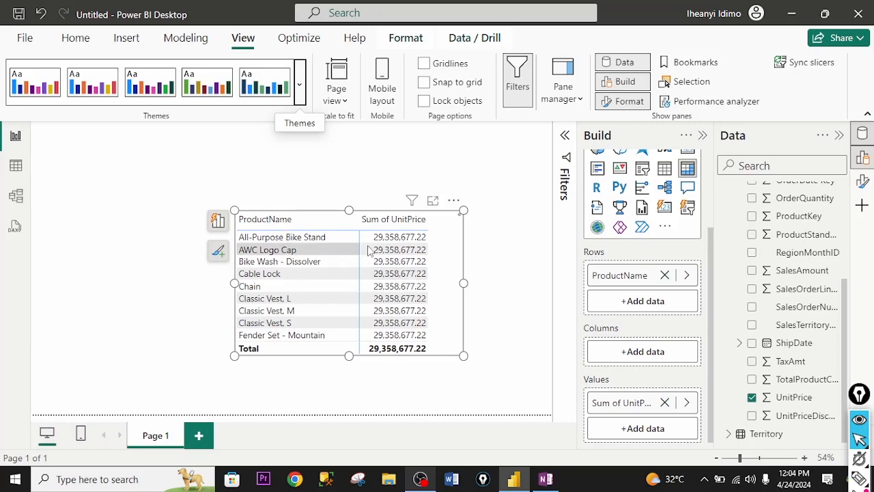
left_click(394, 251)
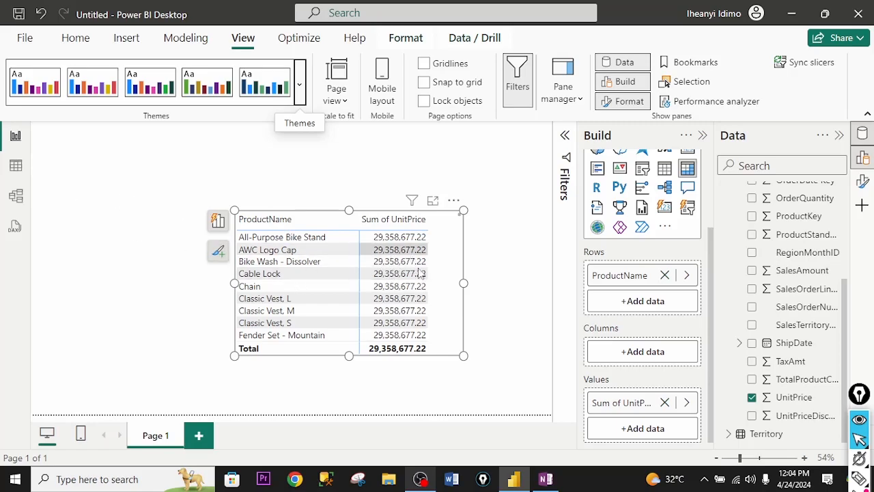
left_click(16, 198)
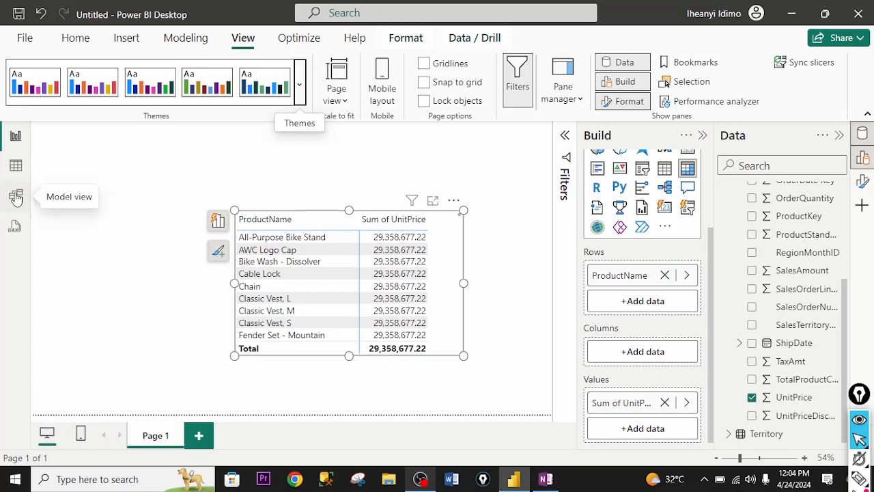
left_click(15, 198)
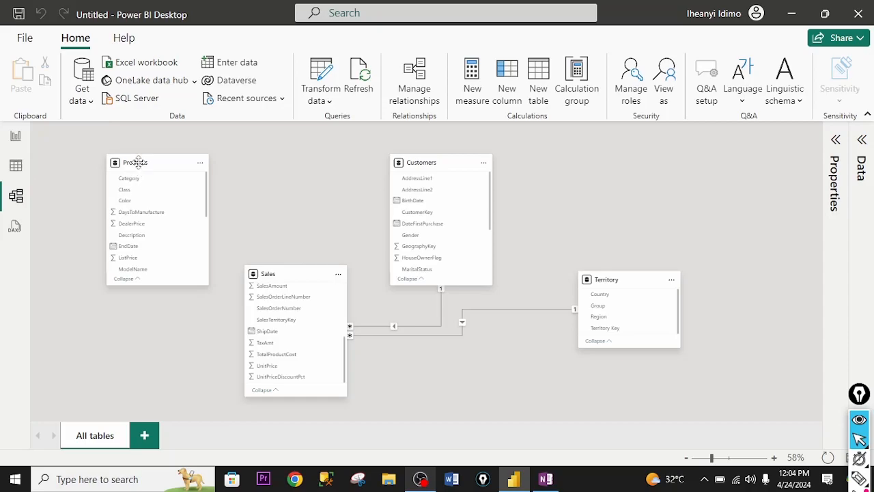
mouse_move(136, 161)
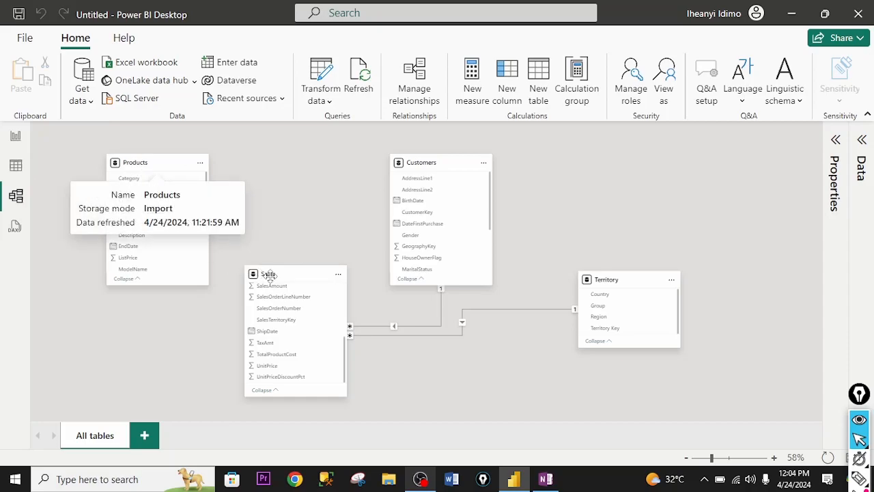
Create an active one-to-many relationship from Products to Sales on ProductKey with single cross filter direction, using Manage relationships.
left_click(413, 94)
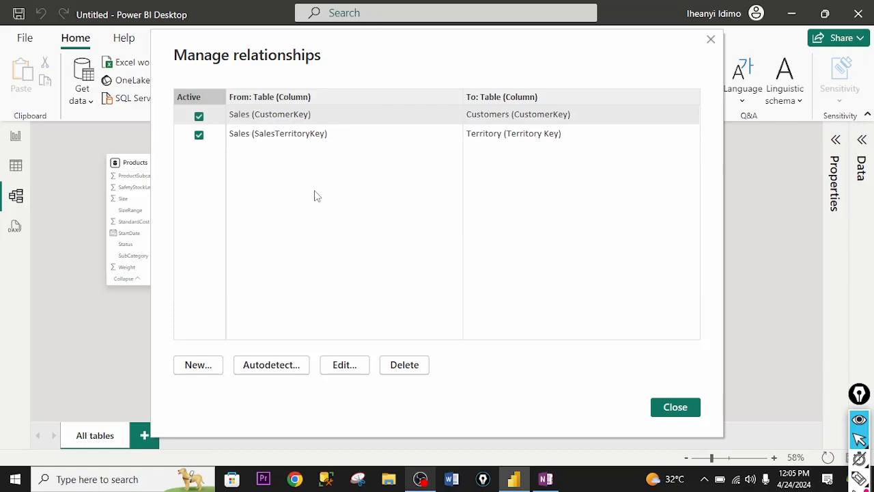
left_click(197, 365)
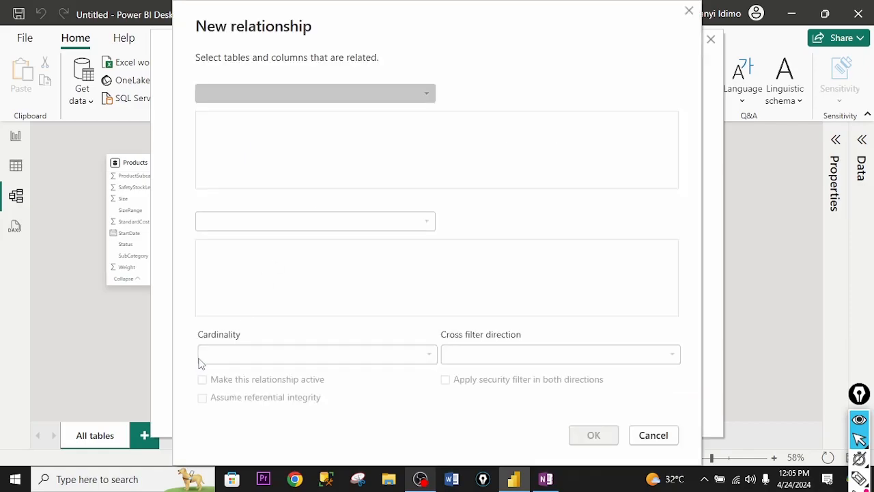
left_click(423, 225)
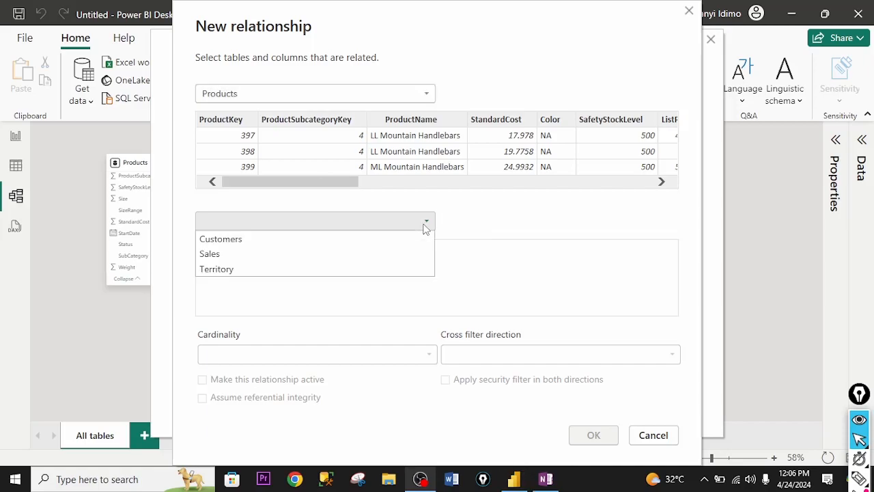
left_click(357, 252)
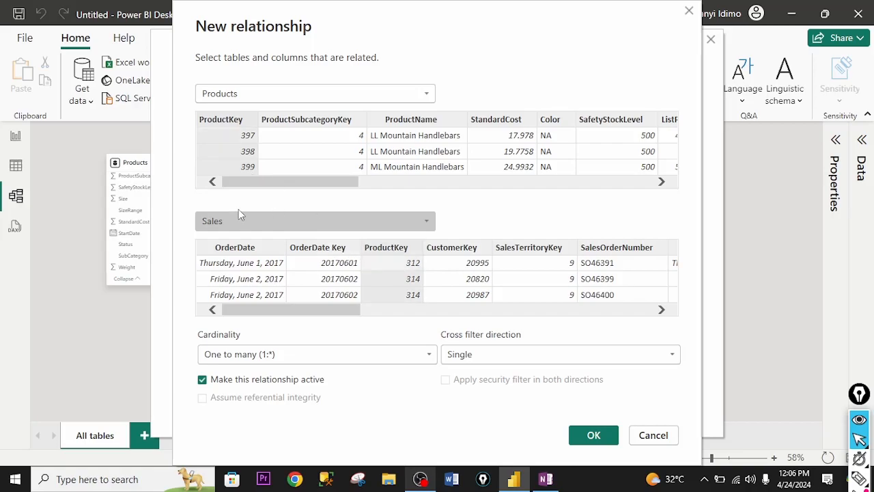
left_click(594, 435)
left_click(676, 407)
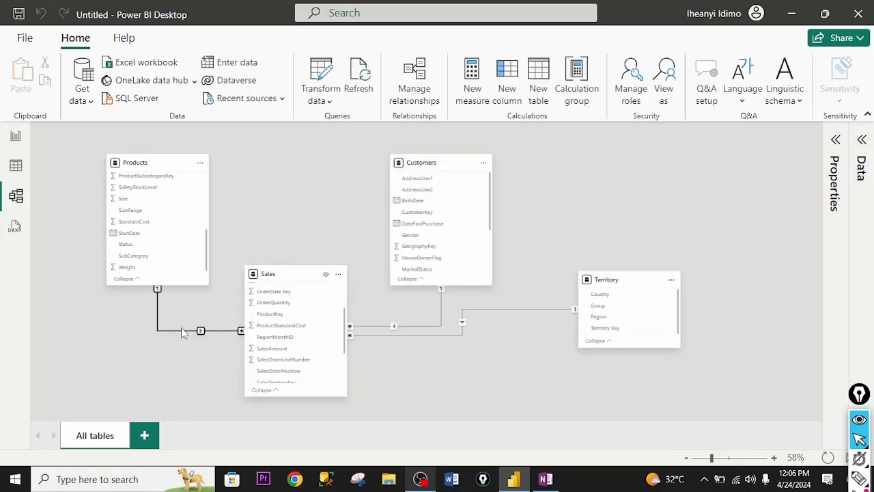
Inspect the new Products–Sales relationship and check the UnitPrice sums per product in the report matrix.
double_click(181, 334)
left_click(17, 137)
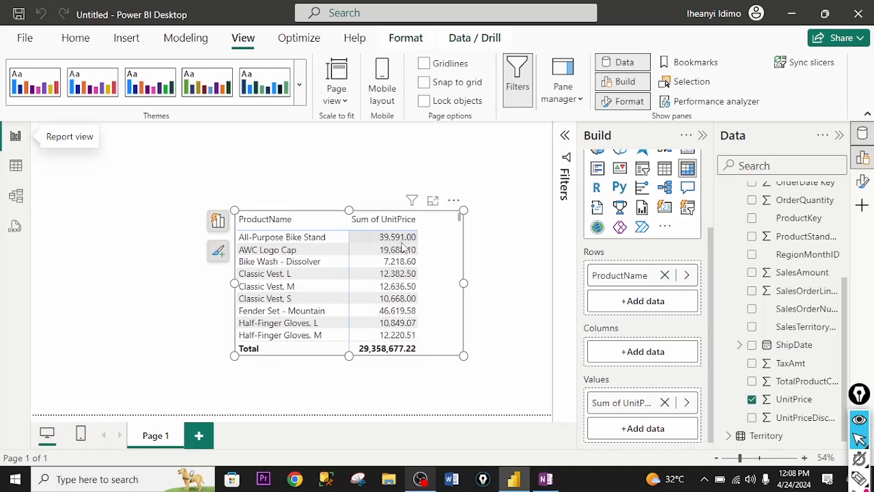
Add a second, inactive relationship between Sales and Territory in the model diagram by linking RegionMonthID to Territory Key.
left_click(15, 196)
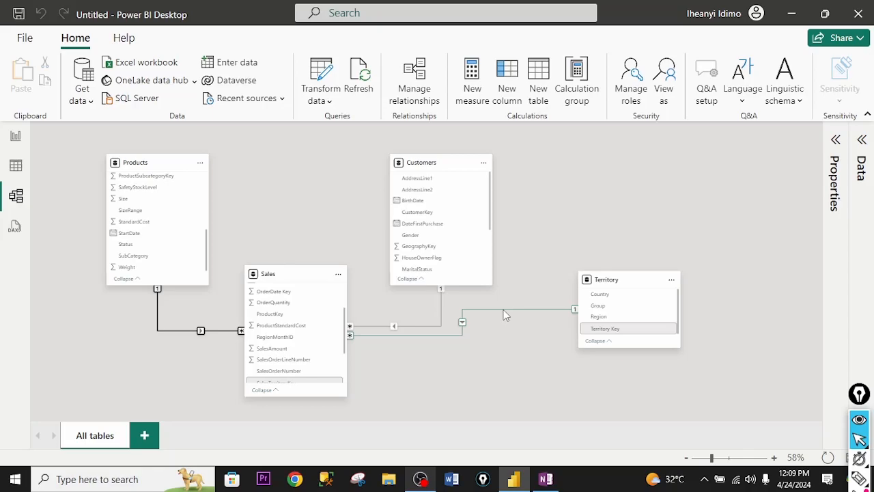
left_click(610, 280)
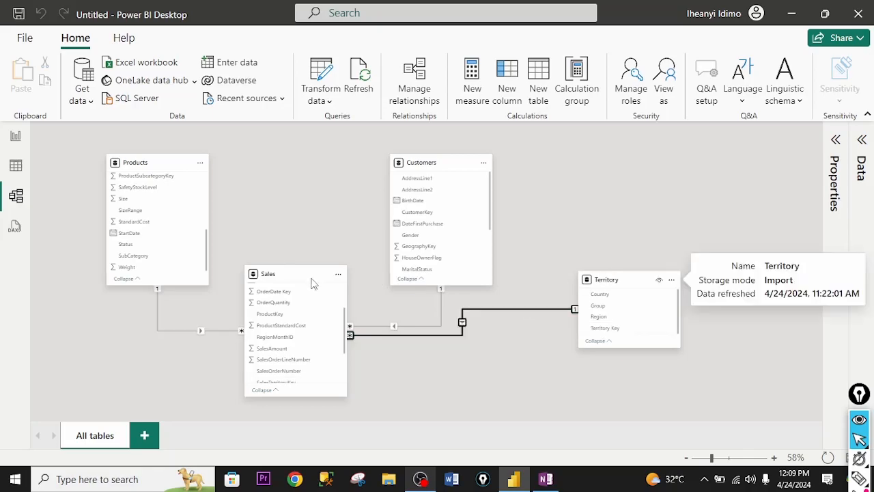
mouse_move(305, 276)
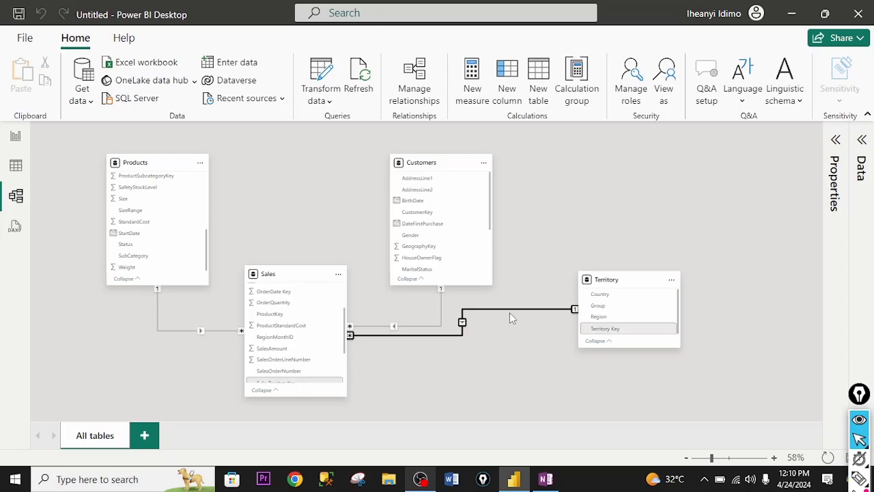
left_click(305, 338)
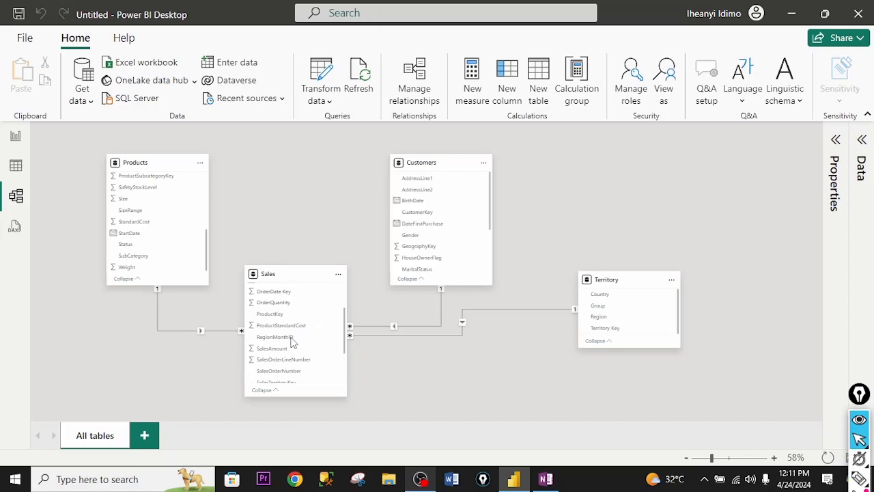
left_click_drag(299, 344, 597, 326)
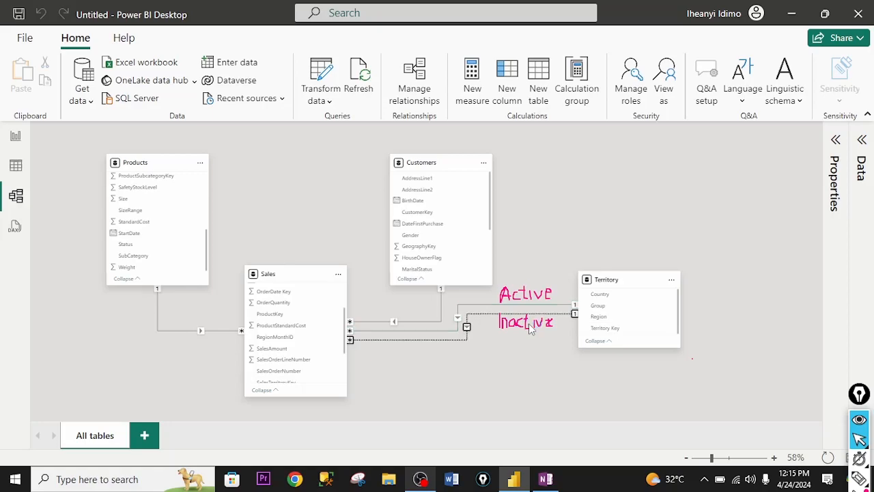
Delete the inactive relationship between Sales and Territory from the model diagram.
key("Delete")
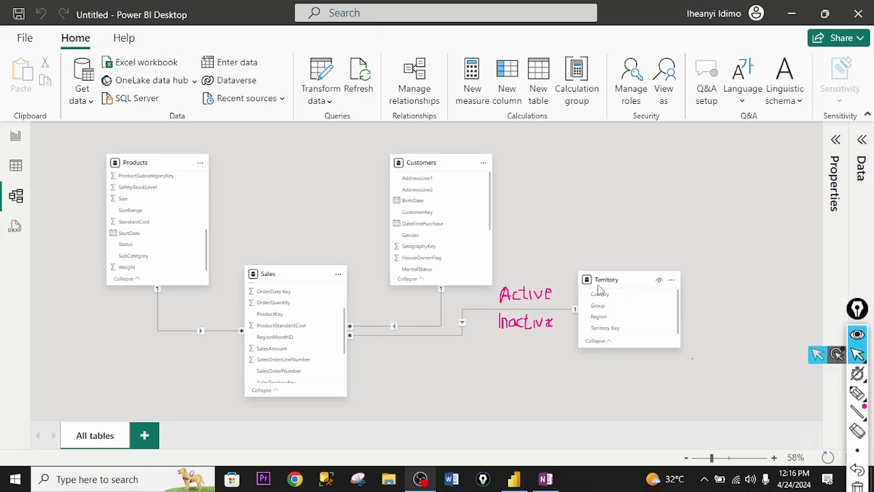
left_click_drag(857, 308, 861, 277)
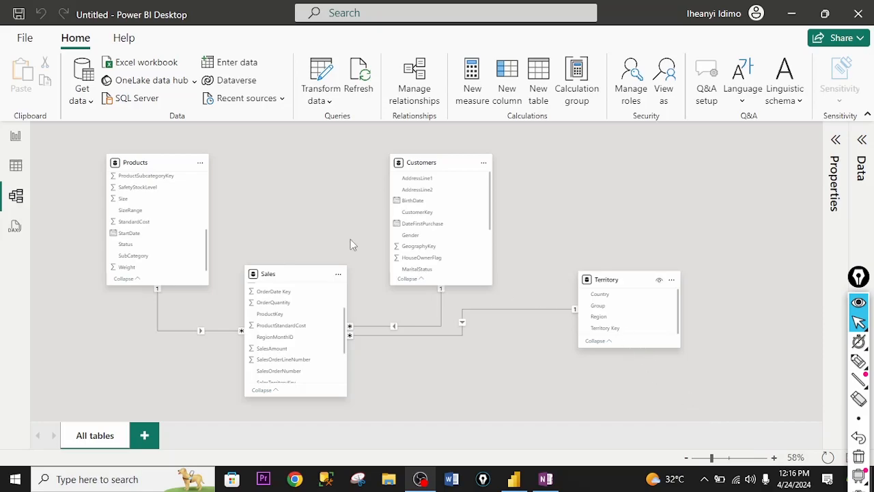
Start a new calculated table from the report view and name it RegionID.
left_click(17, 139)
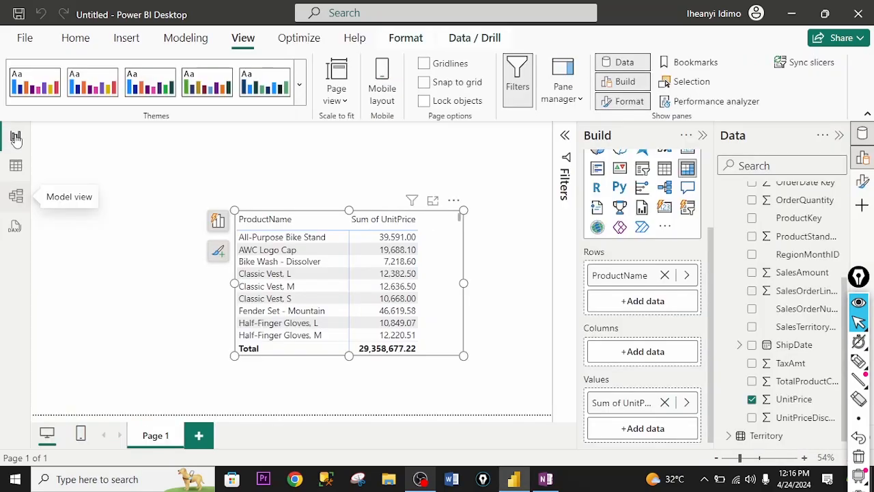
left_click(191, 39)
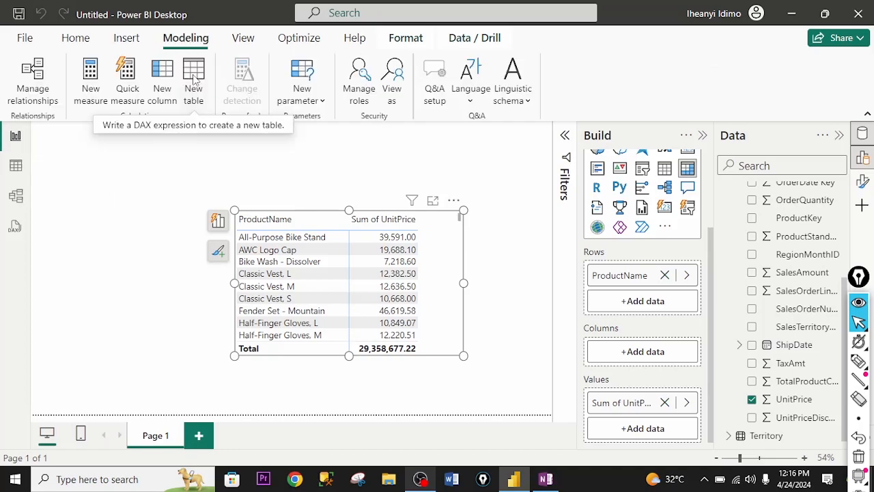
left_click(194, 80)
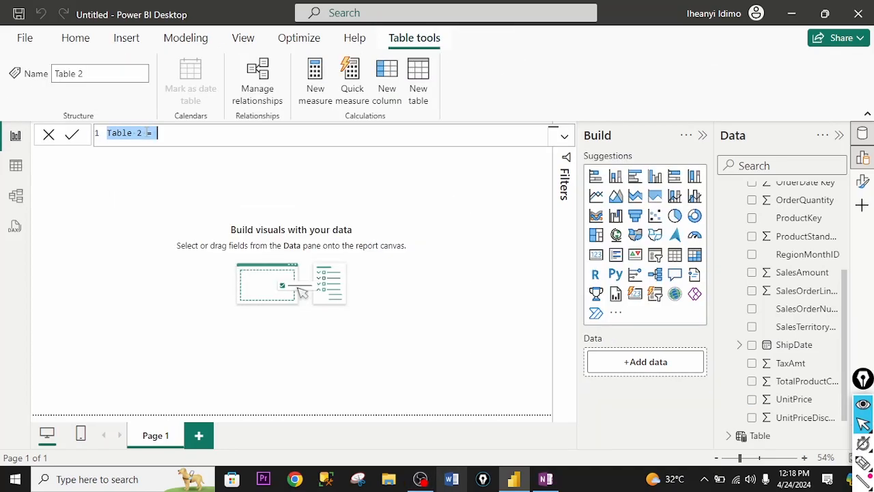
left_click(147, 132)
key("BackSpace")
key("BackSpace")
key("BackSpace")
key("BackSpace")
key("BackSpace")
key("BackSpace")
key("BackSpace")
type("Region")
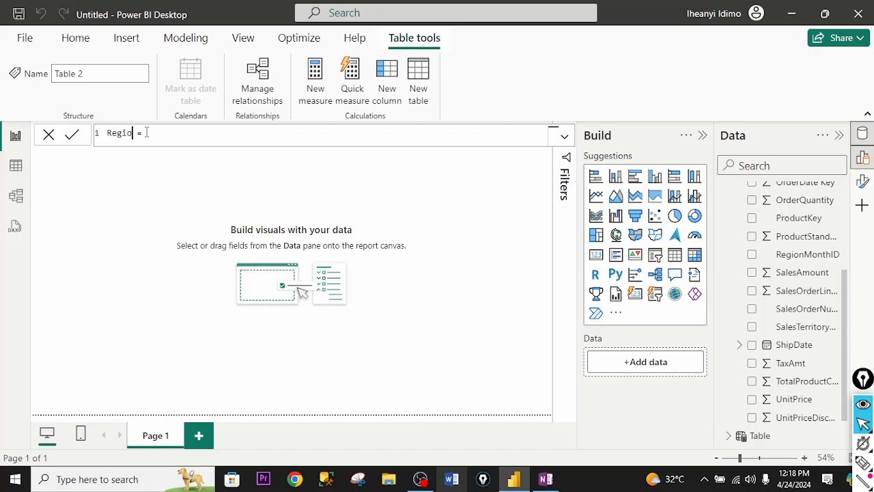
type("ID")
Define the RegionID table with the DAX expression All(Territory) and commit the formula.
left_click(170, 134)
type("AL")
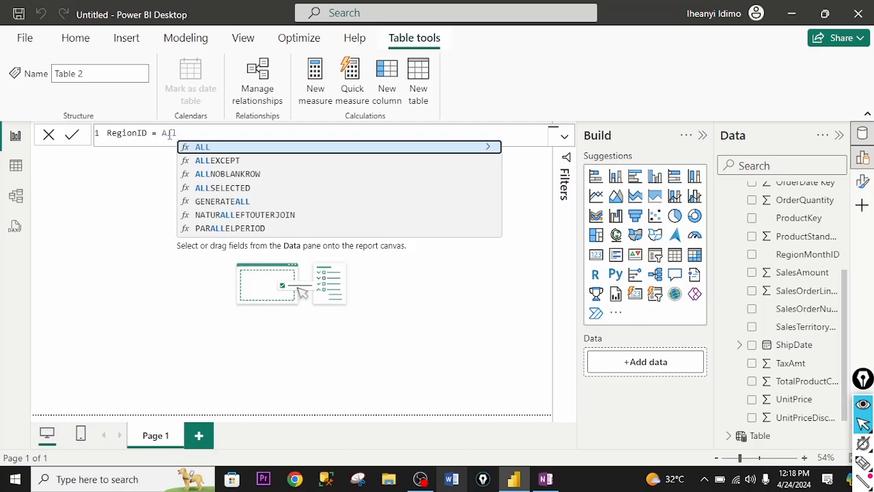
type("l(")
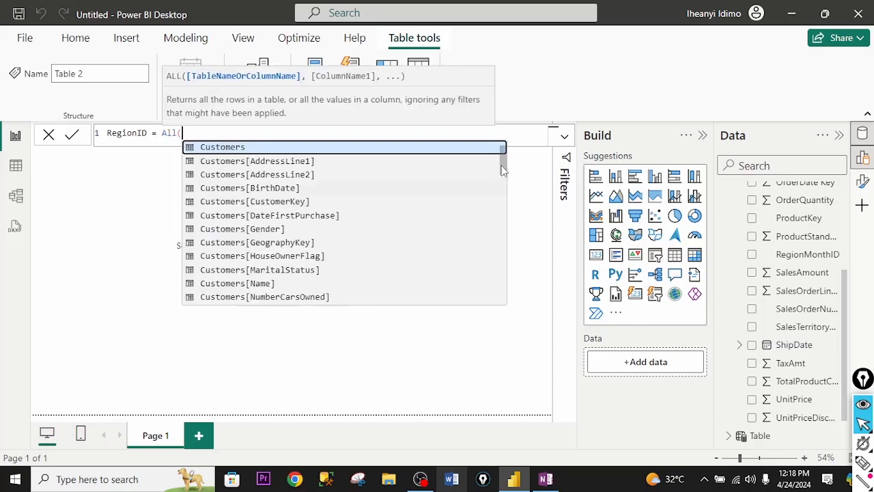
scroll(504, 179, "down", 1)
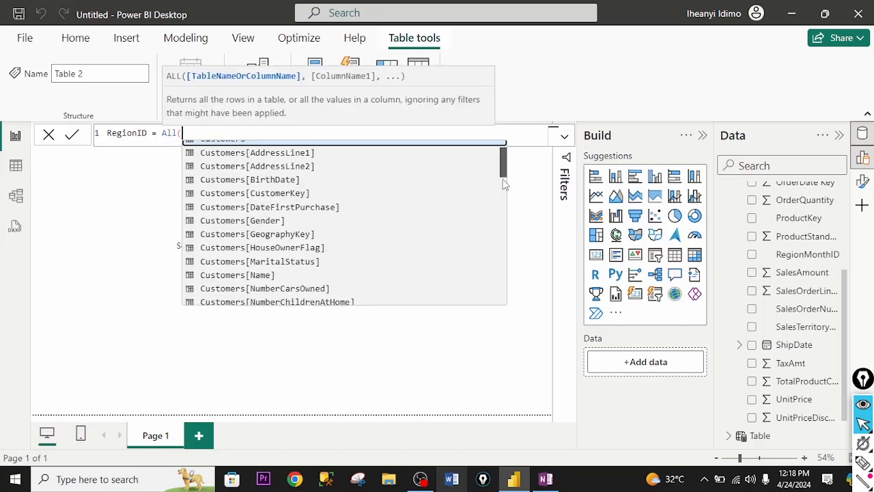
scroll(504, 187, "down", 3)
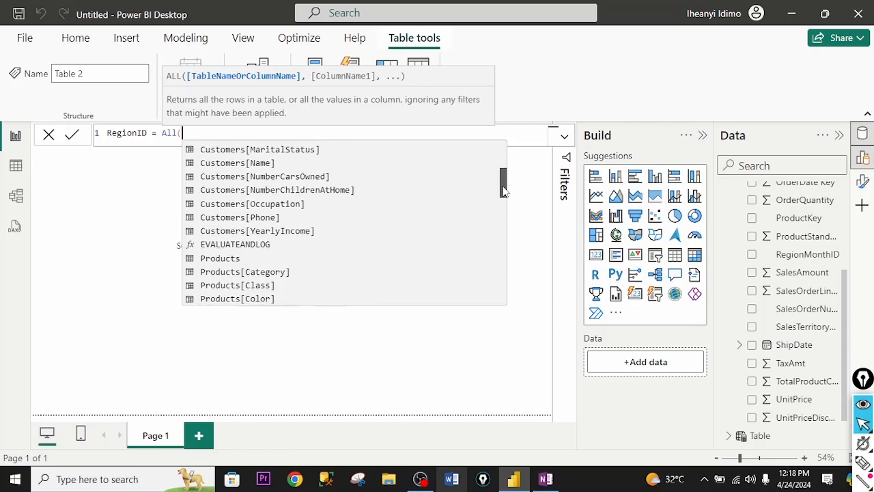
left_click_drag(504, 192, 504, 299)
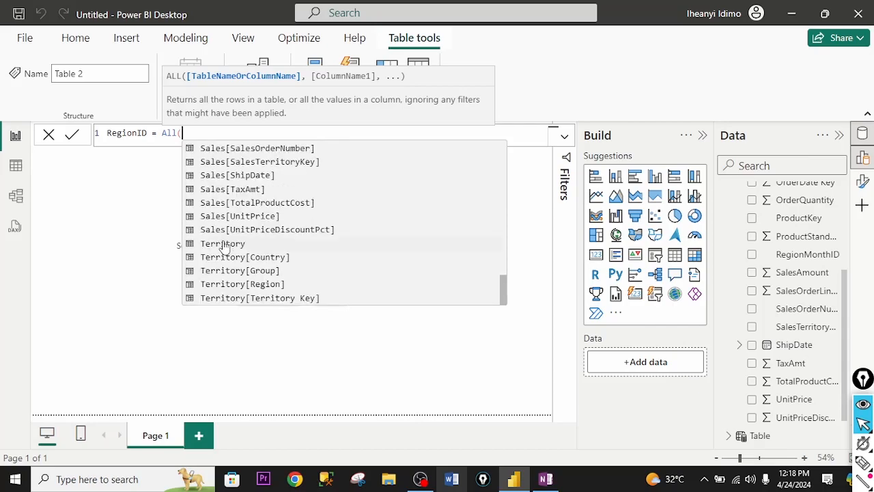
left_click(226, 244)
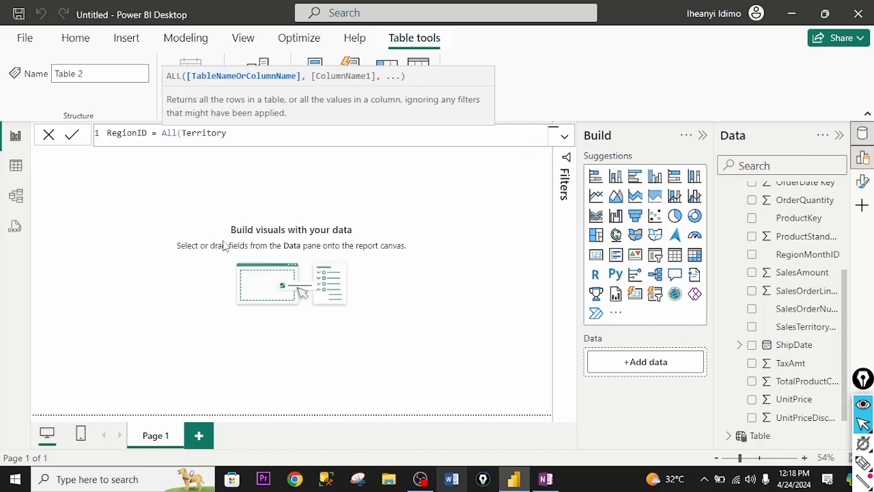
type("))")
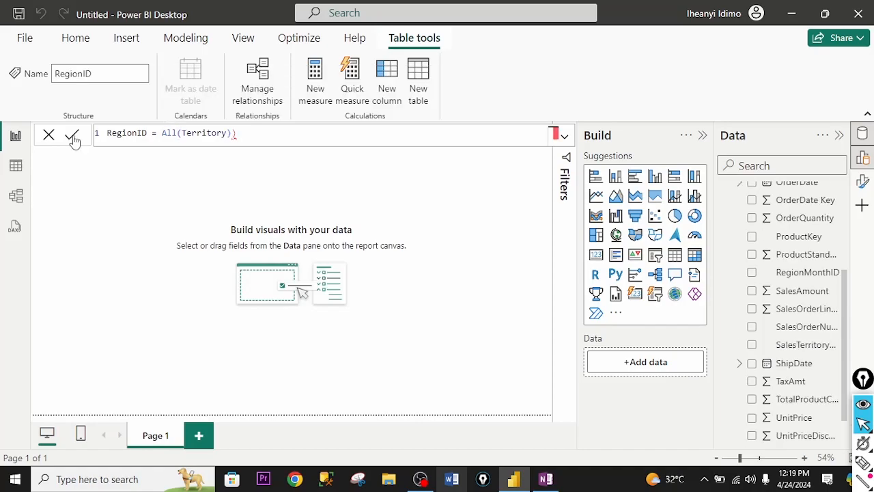
left_click(73, 136)
key("BackSpace")
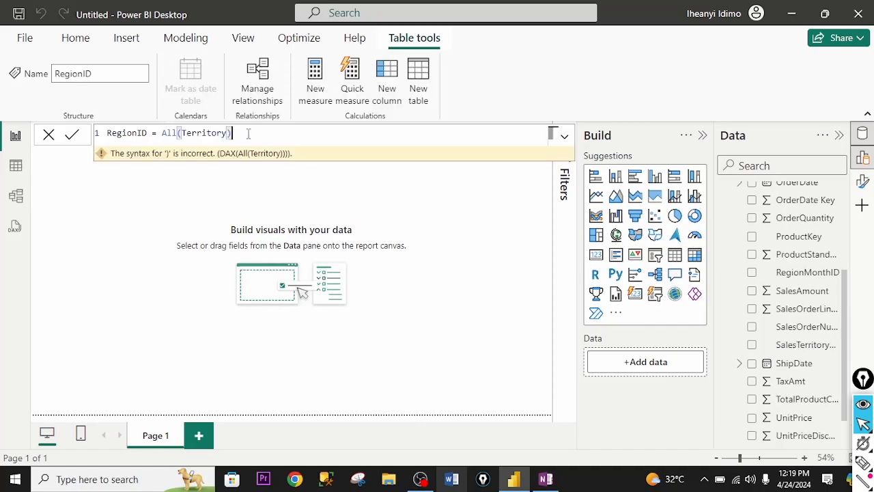
left_click(70, 138)
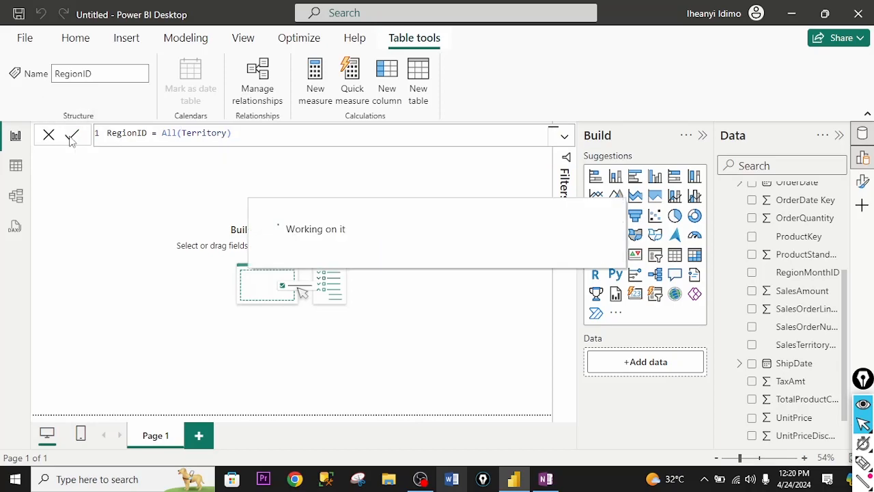
Place the RegionID table between Sales and Territory in the model diagram and relate Sales RegionMonthID to its Region column.
left_click(17, 198)
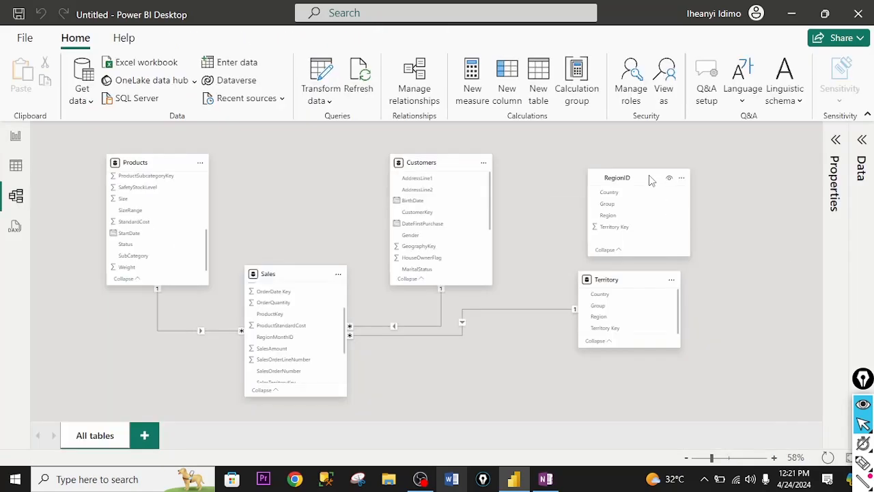
left_click_drag(652, 179, 529, 343)
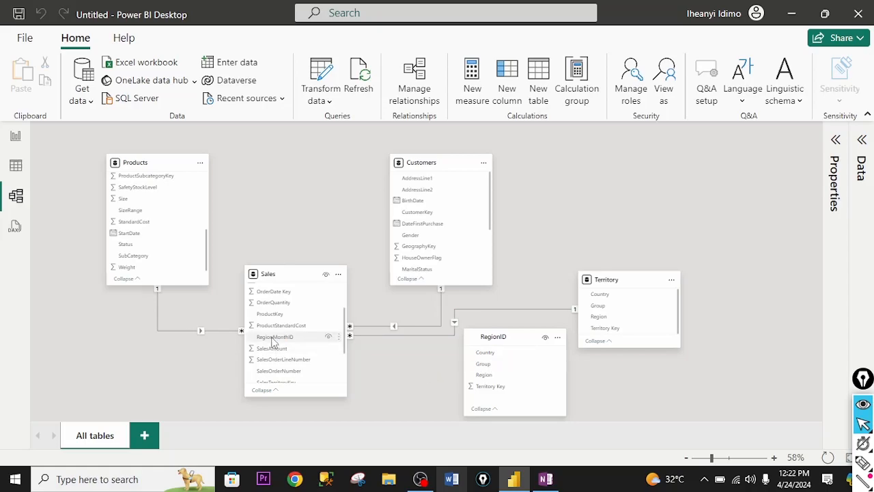
left_click_drag(273, 341, 492, 376)
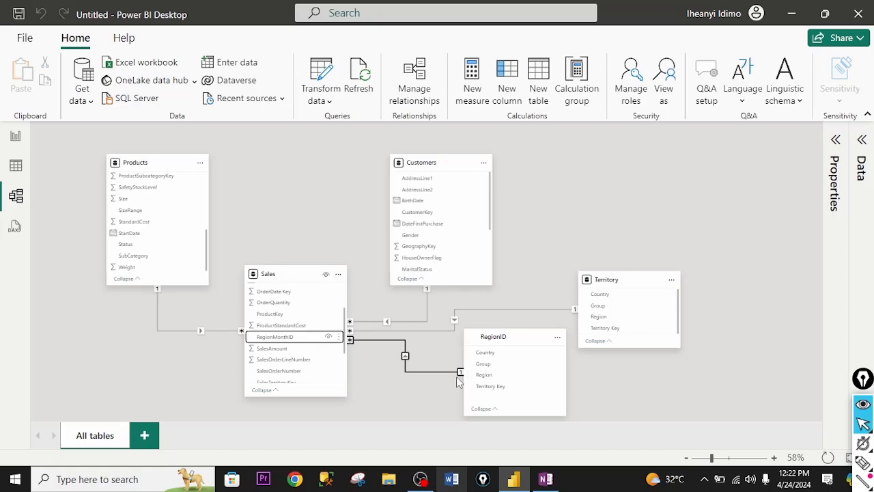
double_click(458, 375)
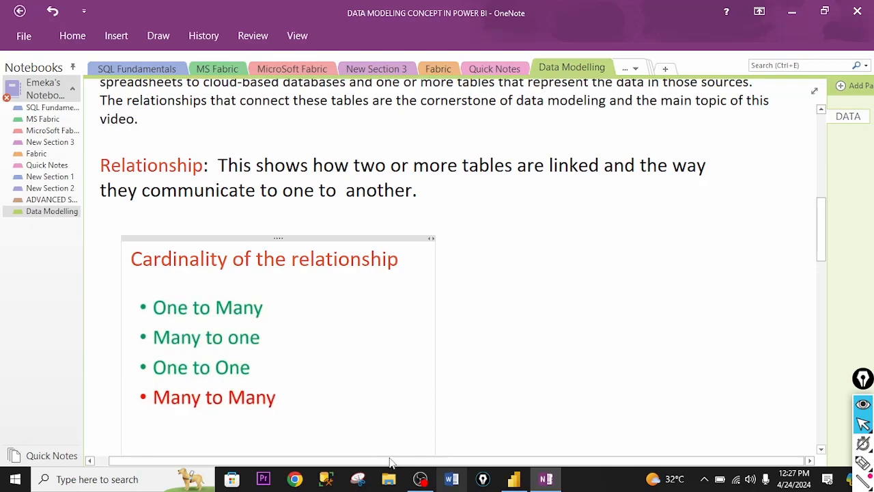
Return to Power BI and review the cardinality options of the Sales–Customers relationship through Manage relationships without changing it.
left_click(513, 480)
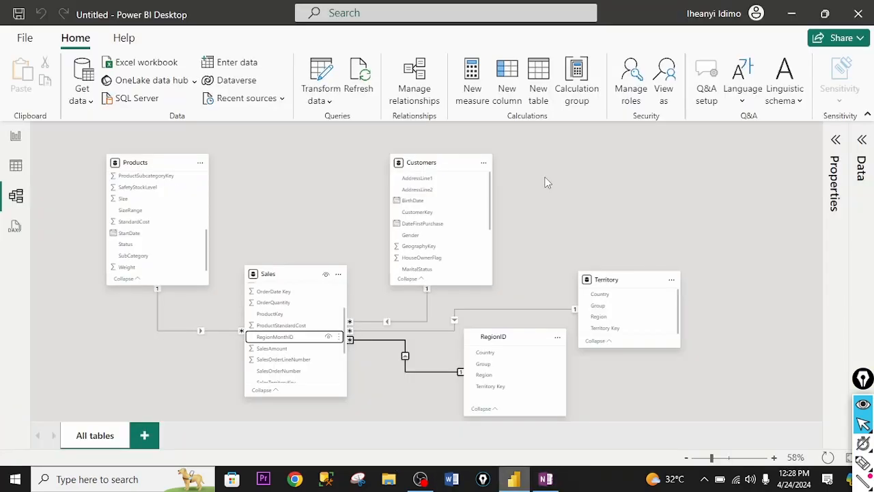
left_click(424, 86)
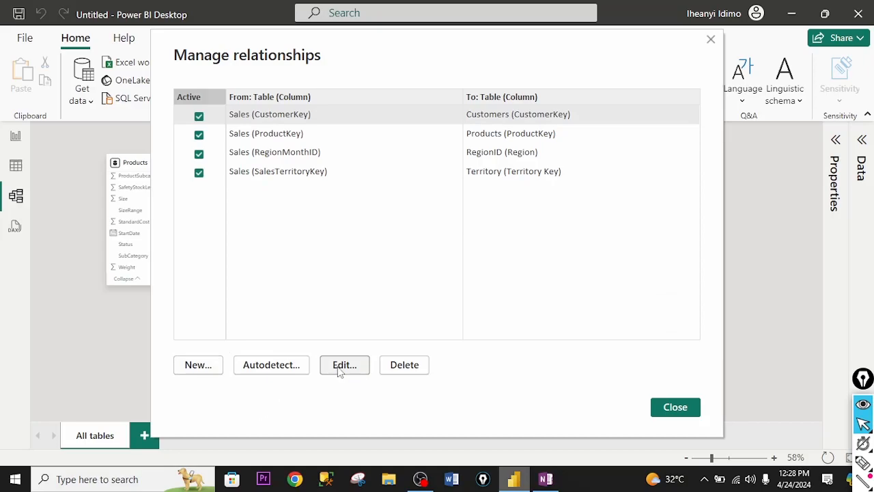
left_click(343, 366)
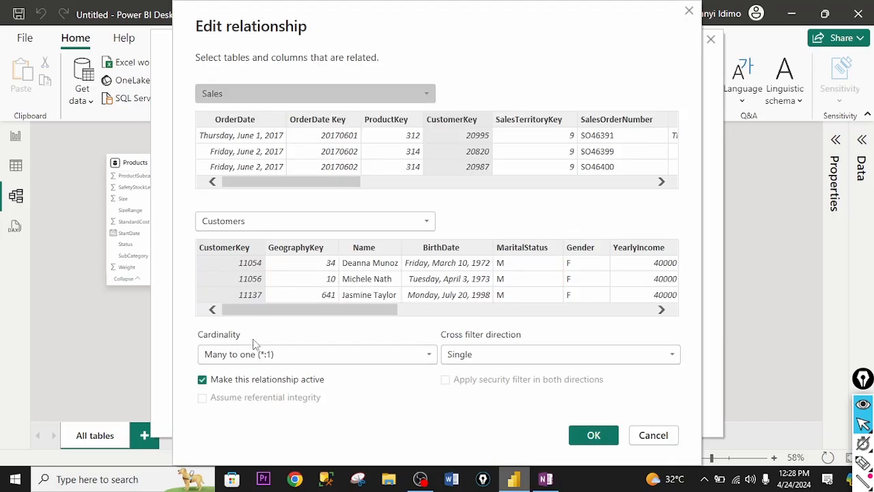
left_click(260, 354)
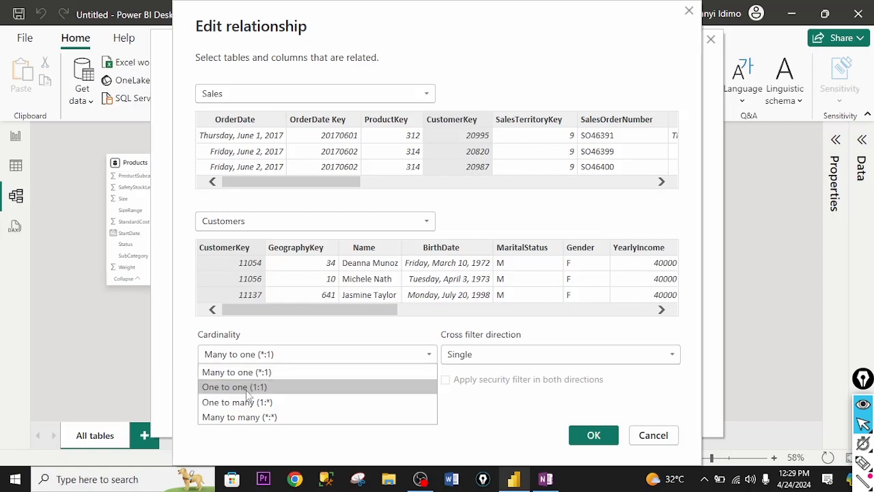
left_click(655, 437)
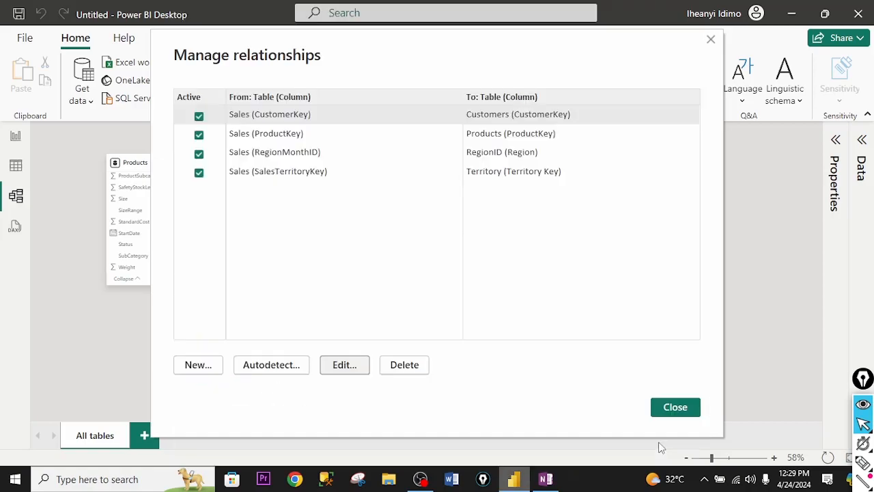
left_click(672, 408)
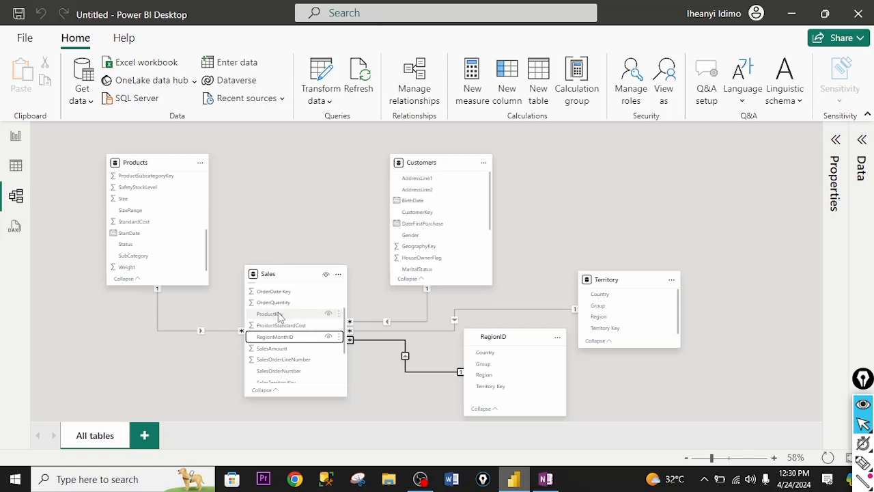
Collapse the Products table card in the model diagram and clear the ink marks around the relationship arrows.
scroll(196, 221, "up", 5)
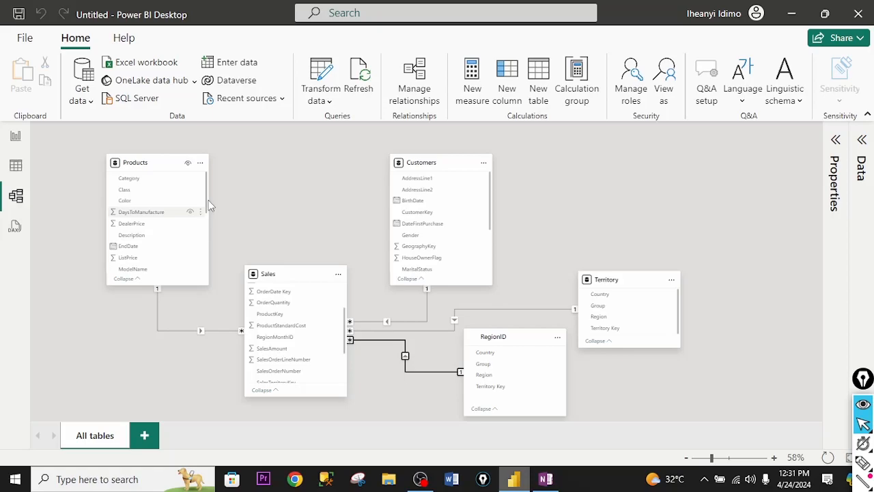
left_click(127, 279)
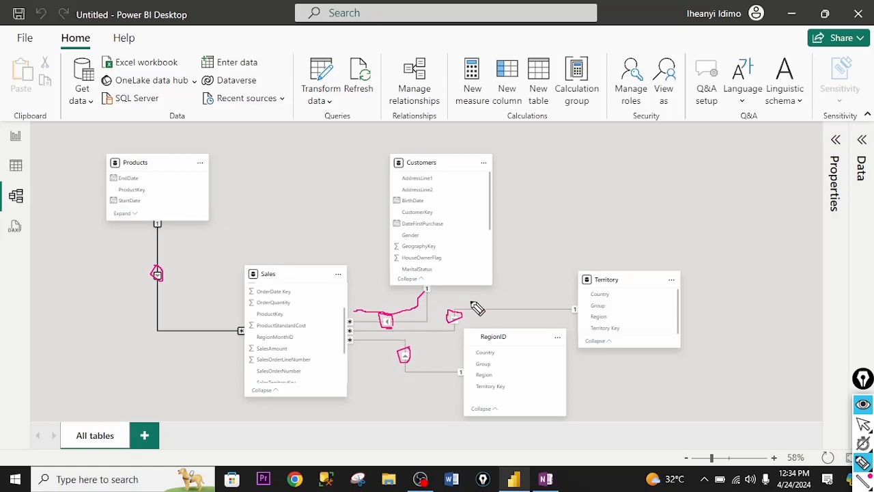
left_click(863, 355)
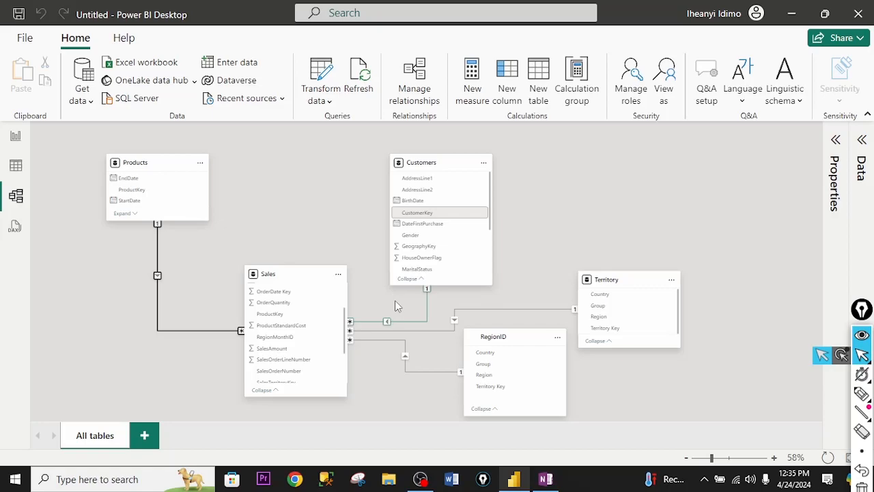
Consult the OneNote notes on relationship direction, and examine the cross filter direction options of the Sales–Territory relationship in Power BI.
left_click(546, 479)
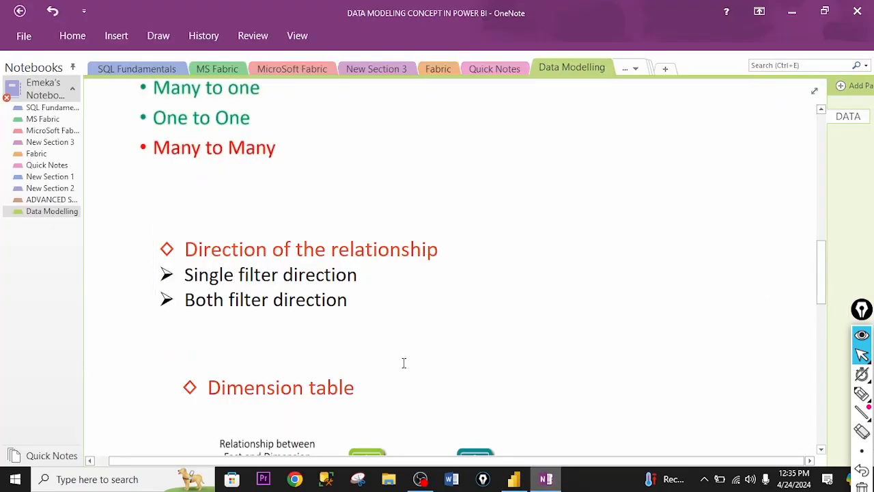
left_click(514, 478)
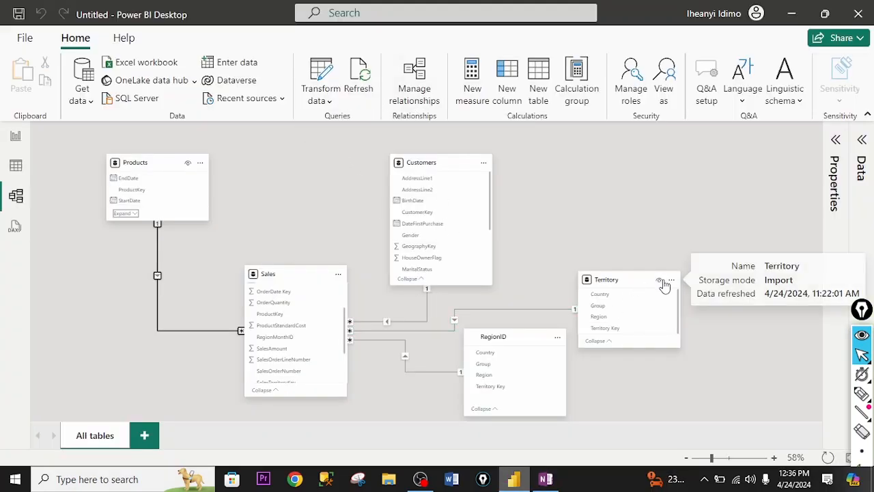
right_click(509, 310)
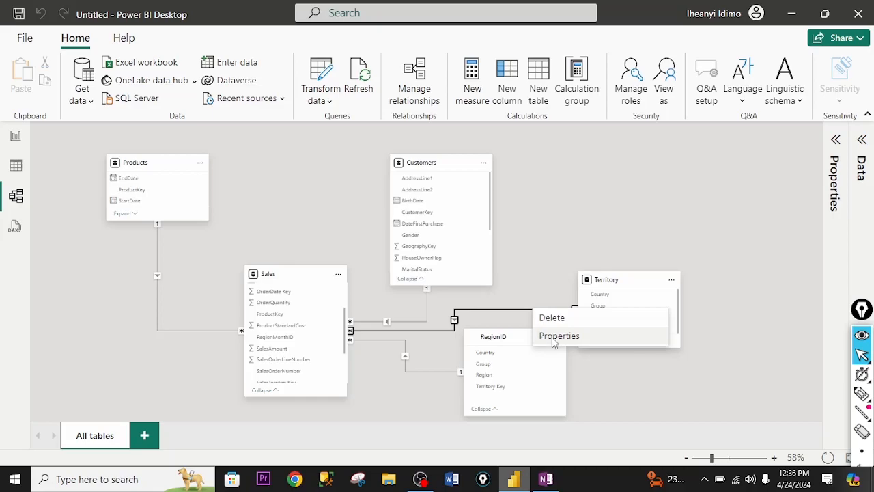
left_click(550, 338)
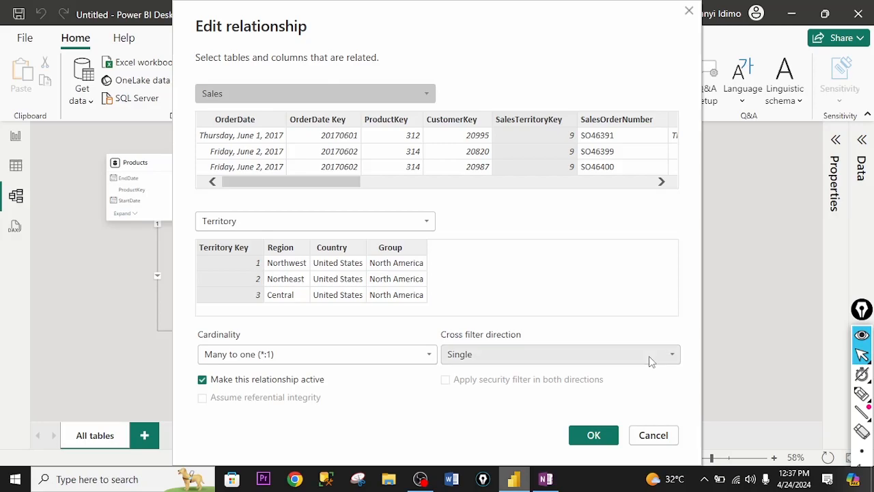
left_click(671, 355)
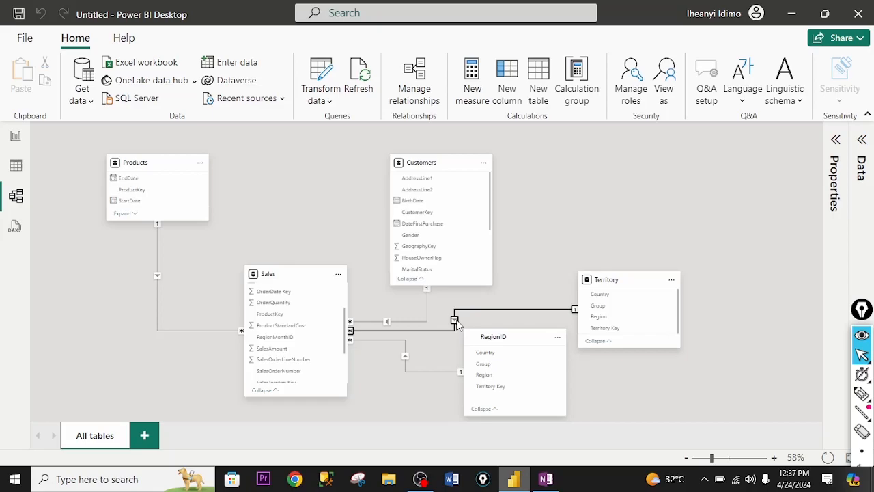
Set the cross filter direction of the Sales–Territory relationship to Both and apply the change.
double_click(456, 320)
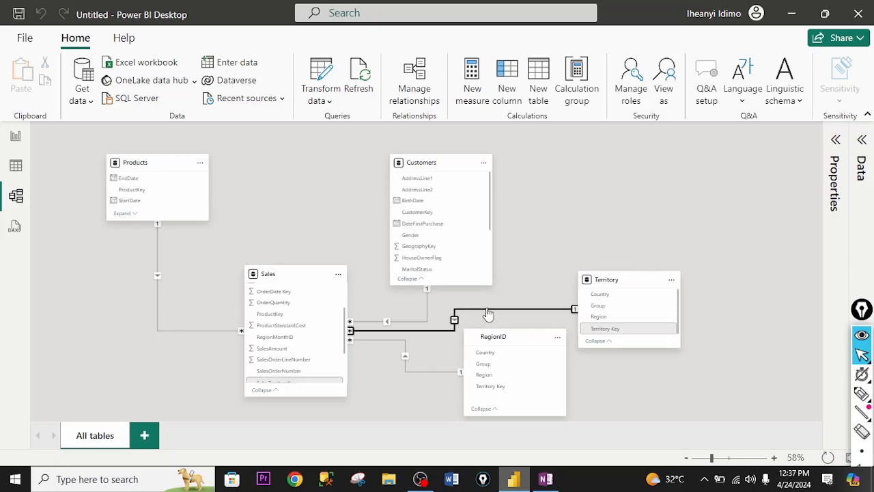
right_click(488, 313)
left_click(525, 335)
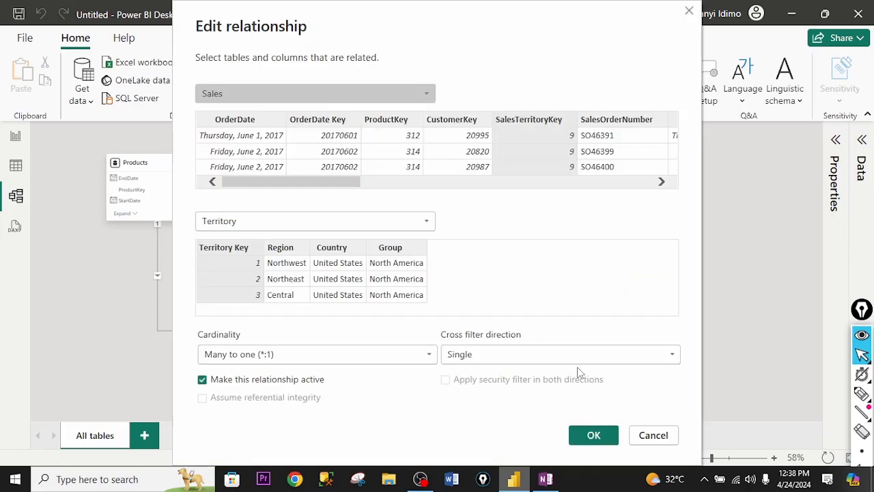
left_click(575, 357)
left_click(475, 388)
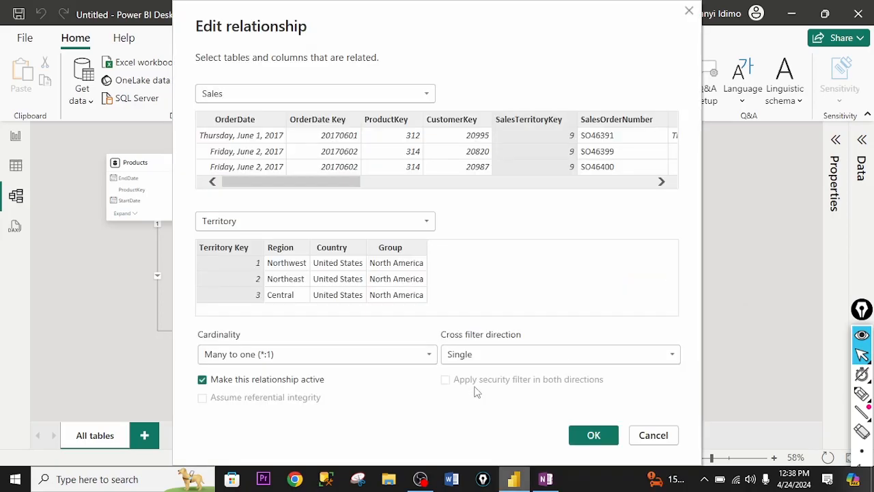
left_click(593, 435)
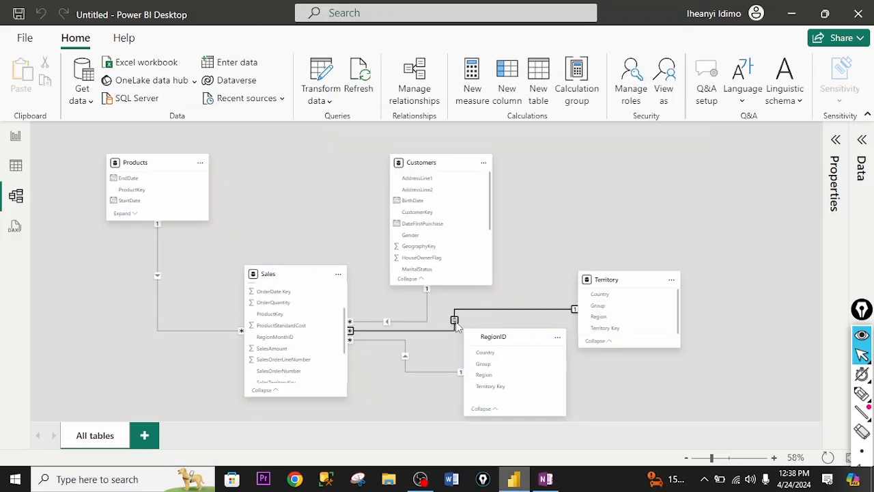
Sketch a two-way arrow in ink on the Sales–Territory relationship line and open that relationship's properties.
left_click(862, 395)
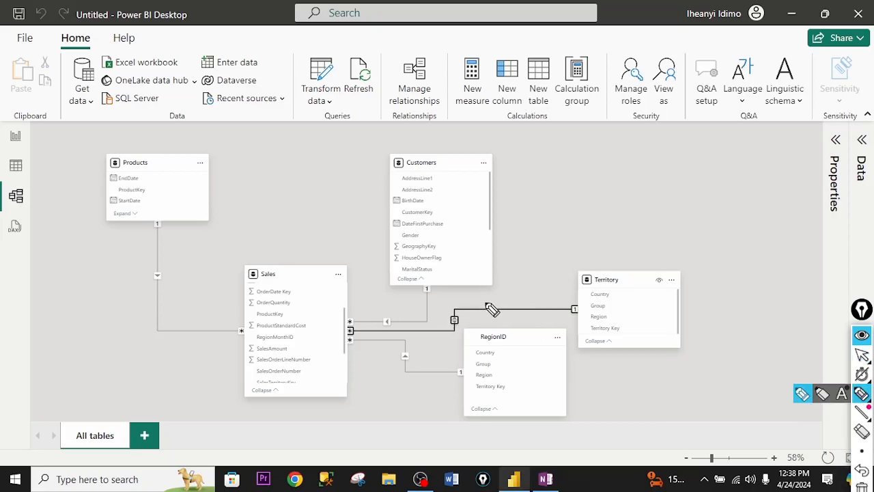
left_click_drag(487, 308, 496, 311)
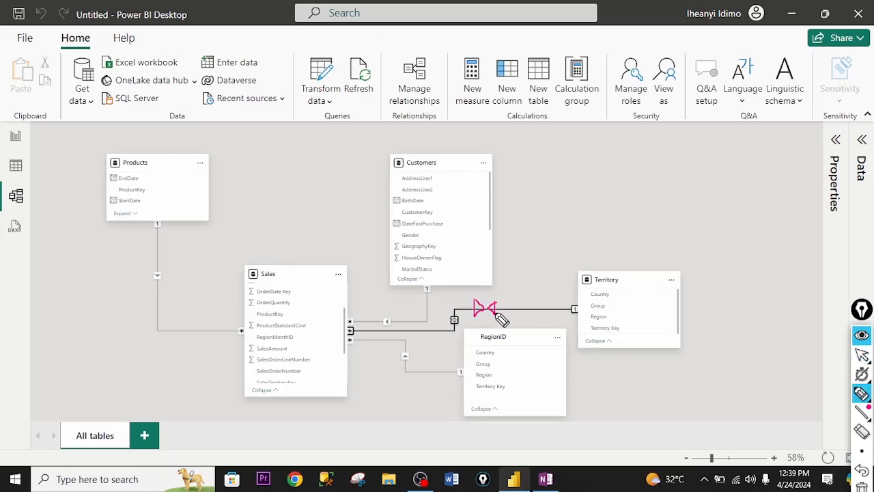
left_click(862, 355)
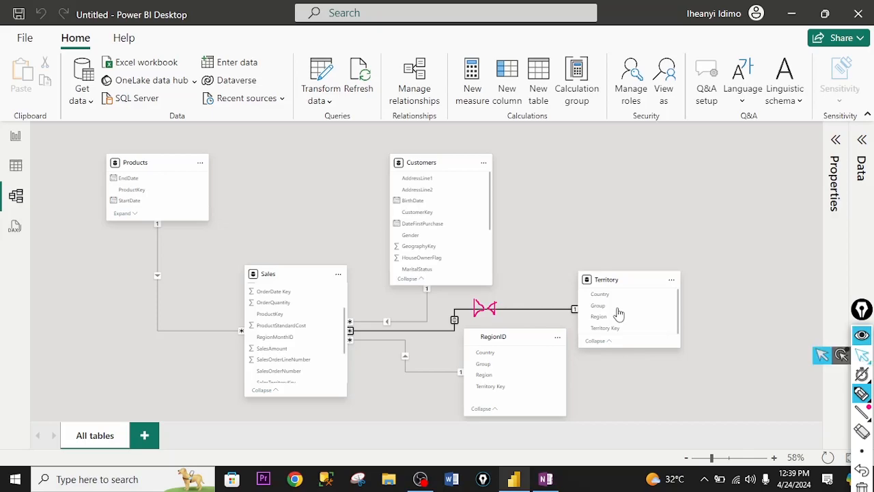
right_click(532, 309)
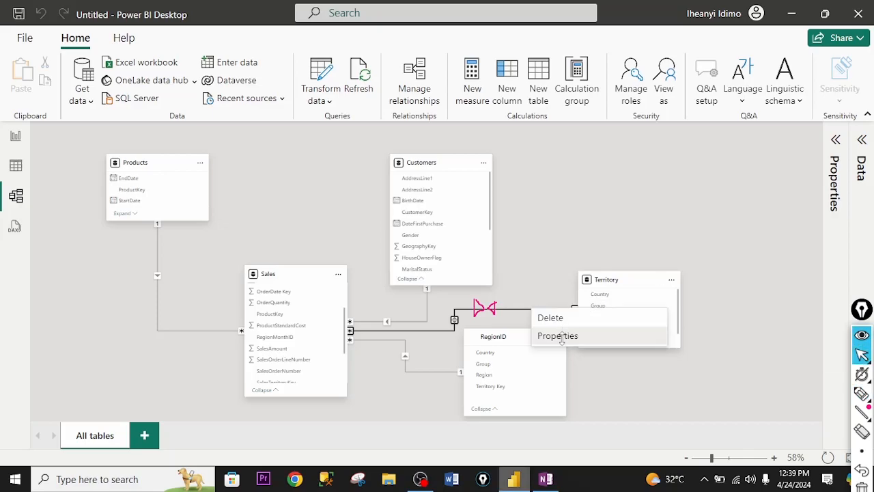
left_click(562, 336)
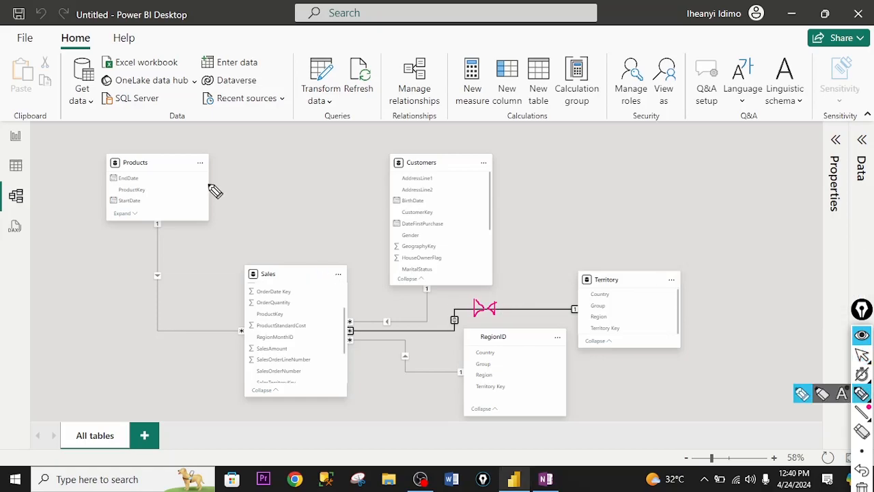
Draw a double-headed ink arrow between the Products and Customers tables, with a two-way marker near its middle.
left_click_drag(210, 184, 391, 195)
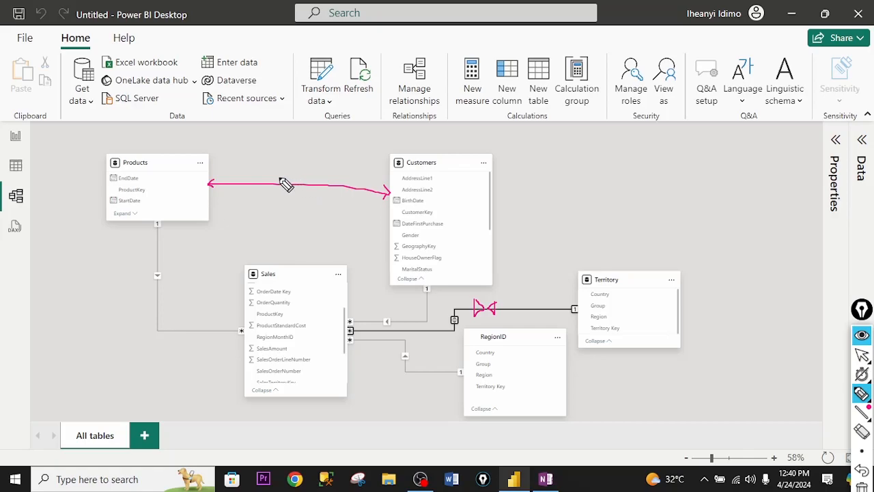
mouse_move(280, 179)
left_mouse_down()
mouse_move(287, 183)
mouse_move(280, 188)
mouse_move(291, 183)
left_mouse_up()
left_click_drag(291, 183, 299, 189)
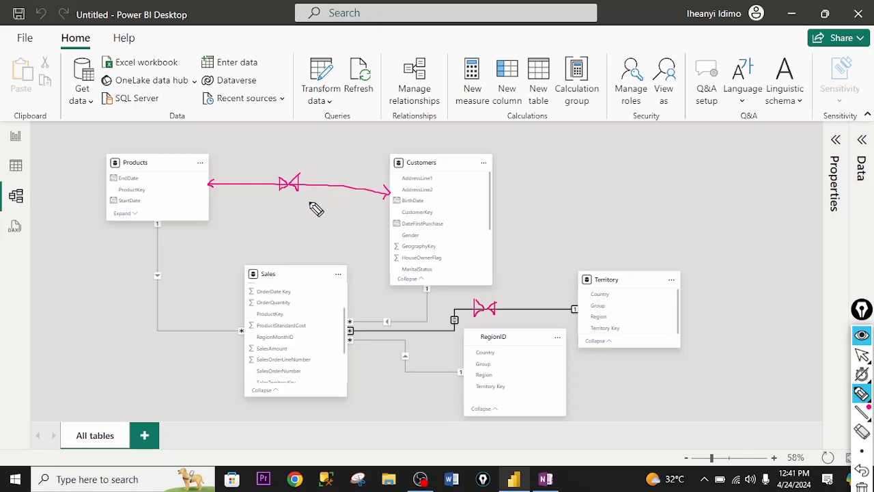
left_click(861, 355)
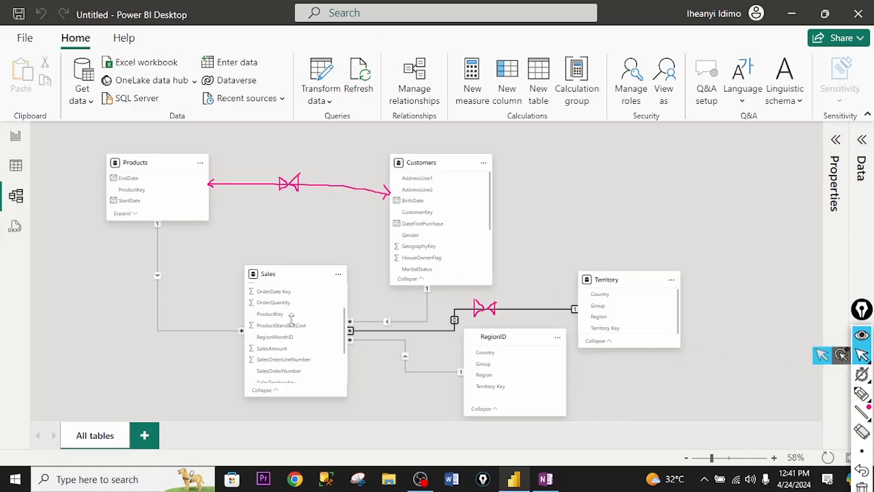
Add a matrix to the report page with DateFirstPurchase from Customers as rows, keeping only the Month and Day levels.
left_click(19, 140)
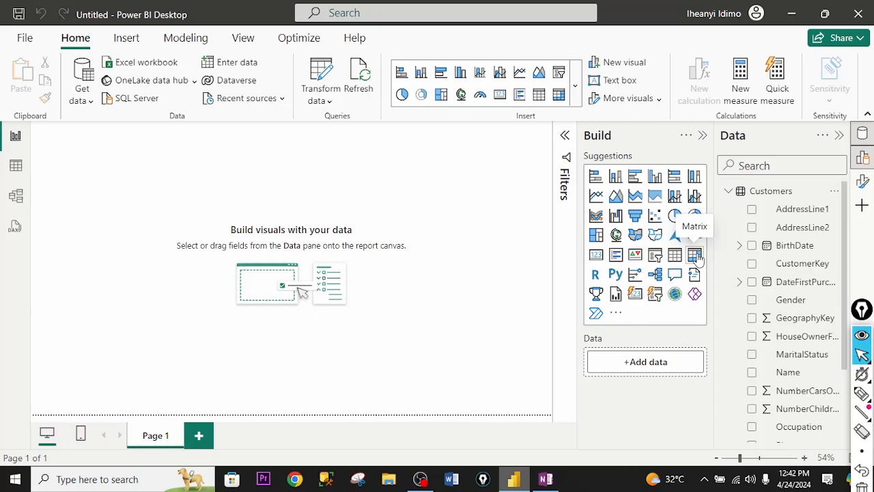
left_click(694, 255)
left_click_drag(791, 280, 631, 320)
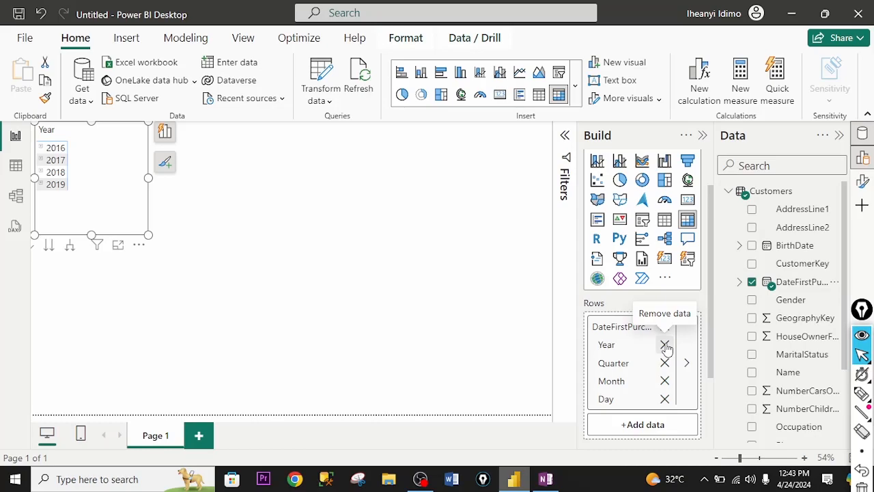
left_click(665, 346)
left_click(664, 345)
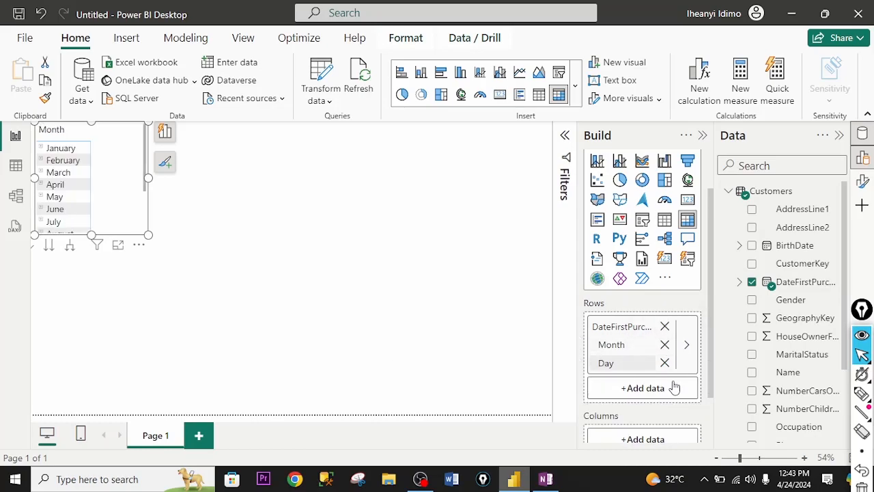
Add the Size field from the Products table to the matrix values and enlarge the matrix on the page.
scroll(675, 387, "down", 1)
left_click(728, 192)
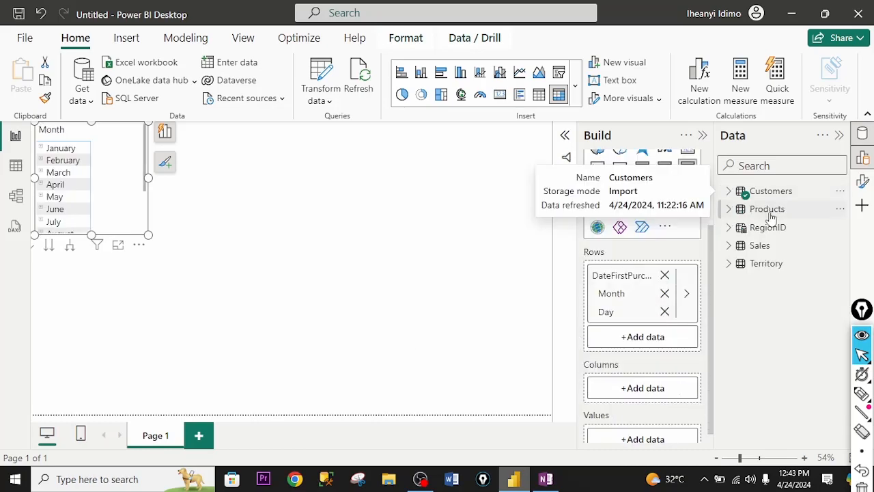
left_click(728, 209)
scroll(785, 367, "down", 3)
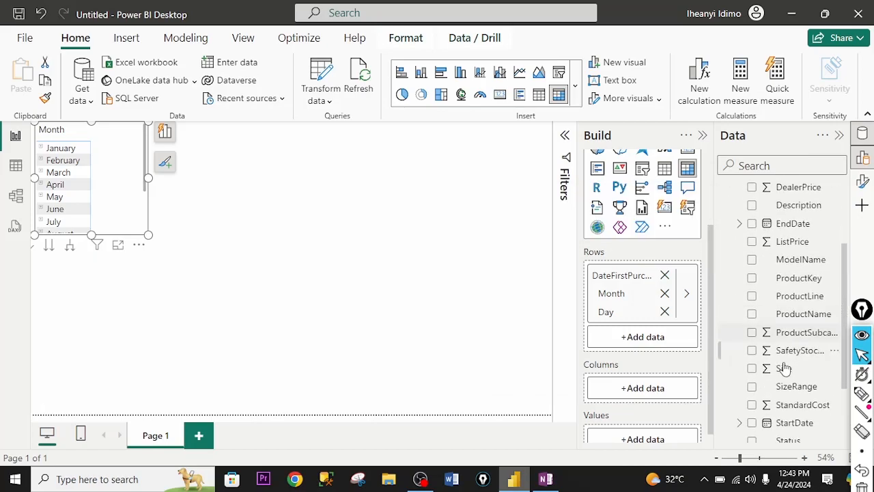
left_click_drag(783, 369, 645, 440)
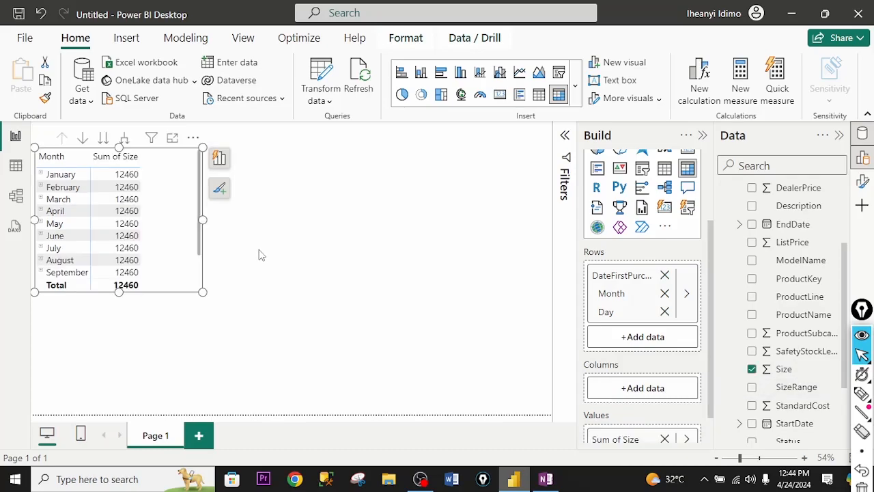
left_click(266, 258)
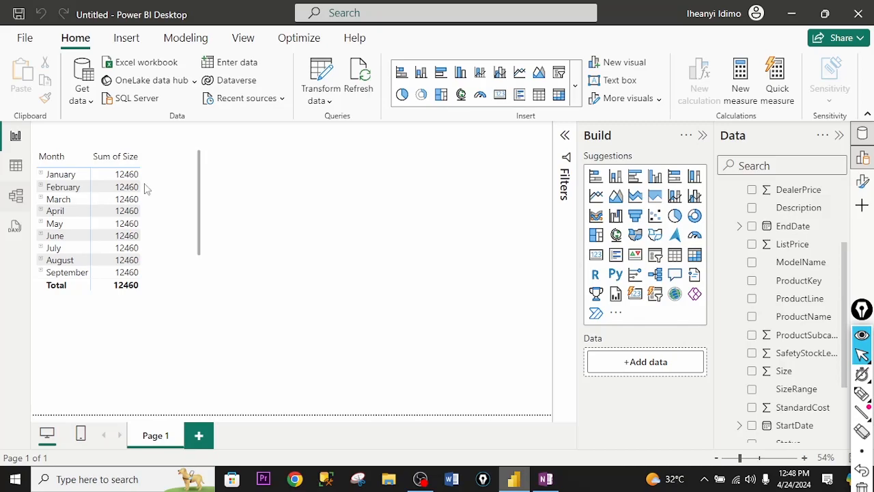
Return to the model diagram and set the cross filter direction of the Sales–Customers relationship to Both.
left_click(12, 199)
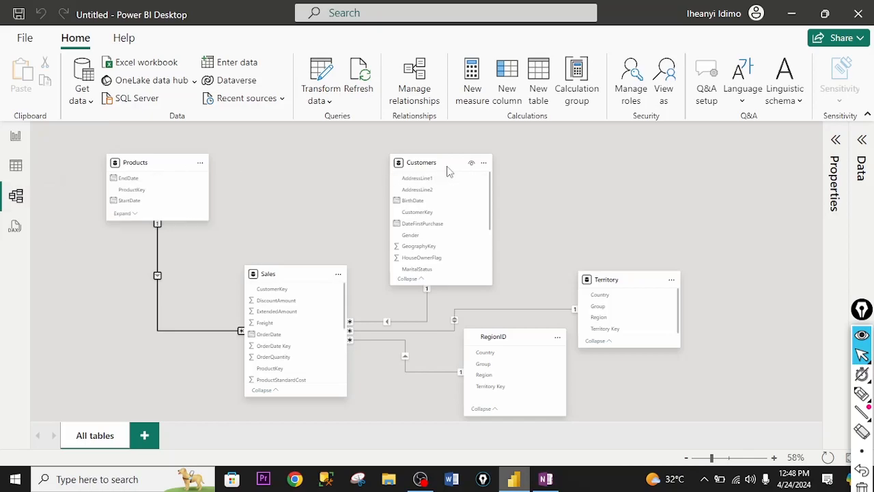
right_click(399, 323)
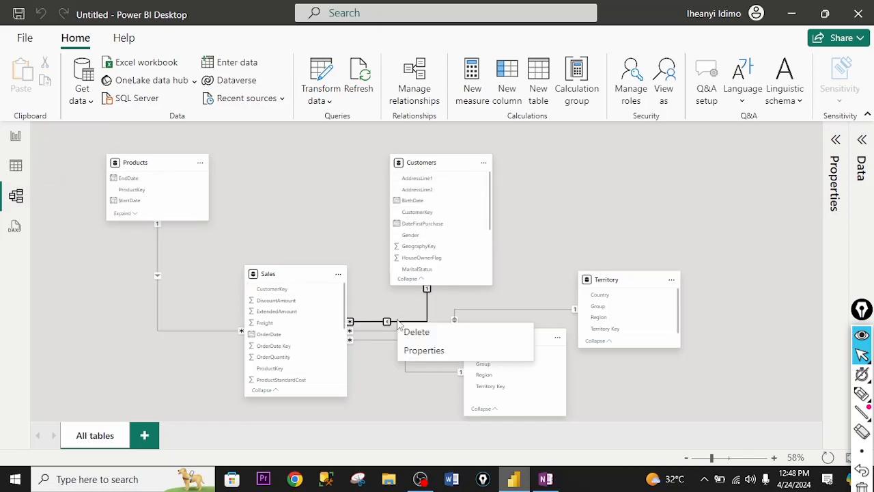
left_click(423, 351)
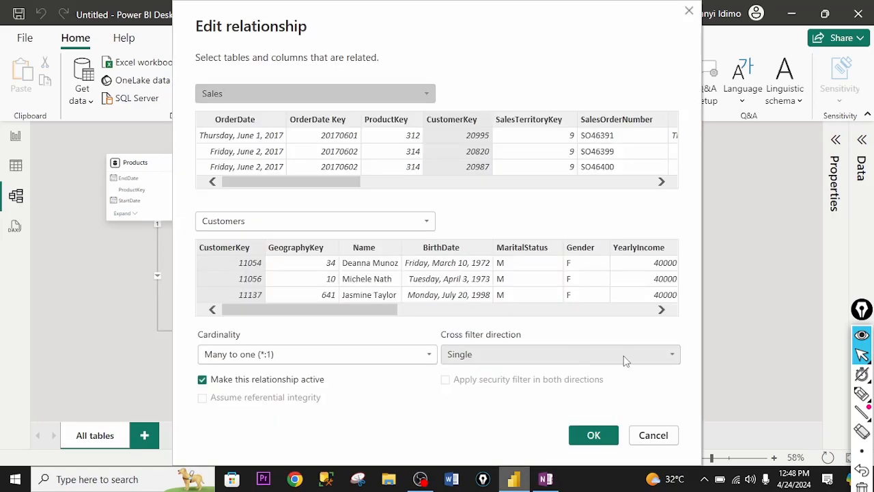
left_click(619, 353)
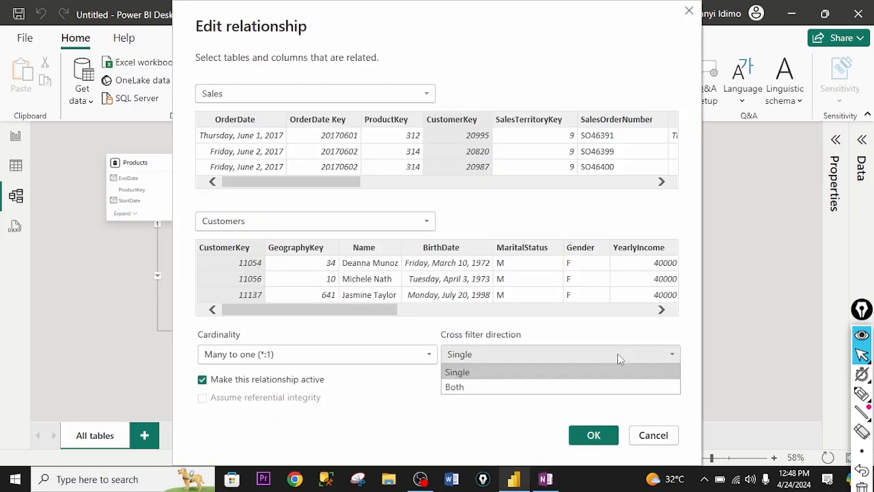
left_click(518, 386)
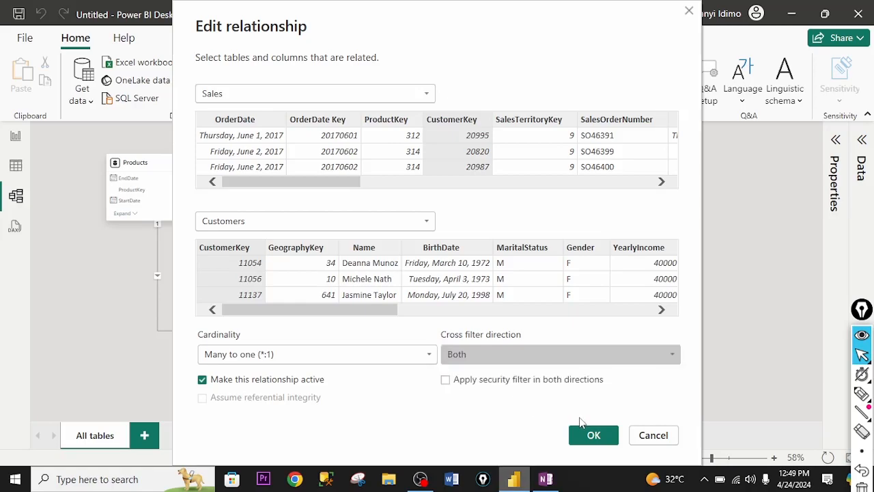
left_click(593, 435)
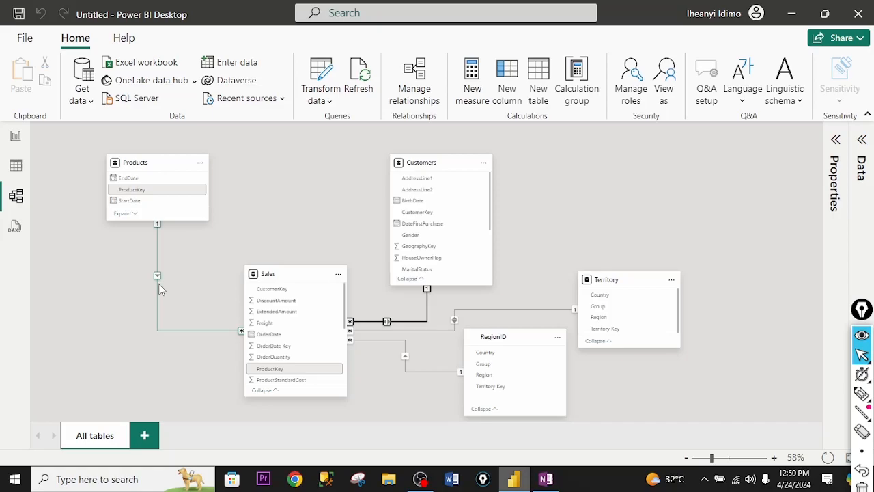
Set the cross filter direction of the Sales–Products relationship to Both and check the matrix on the report page.
double_click(159, 289)
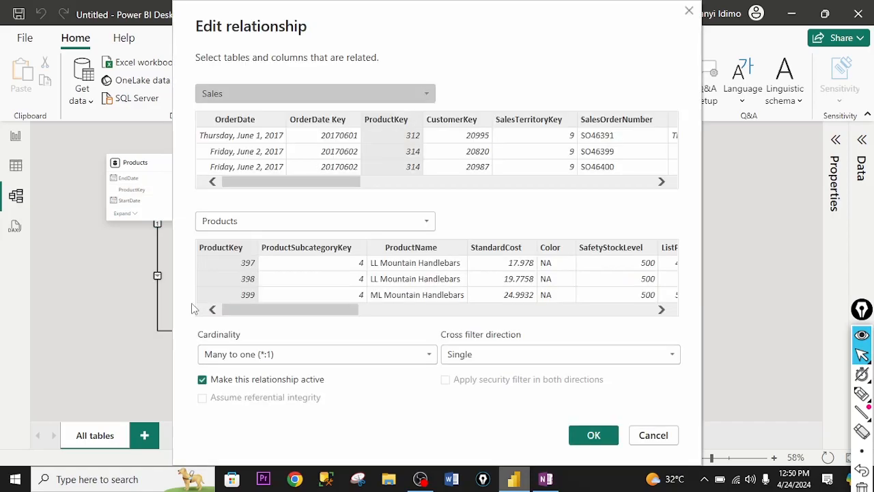
left_click(546, 354)
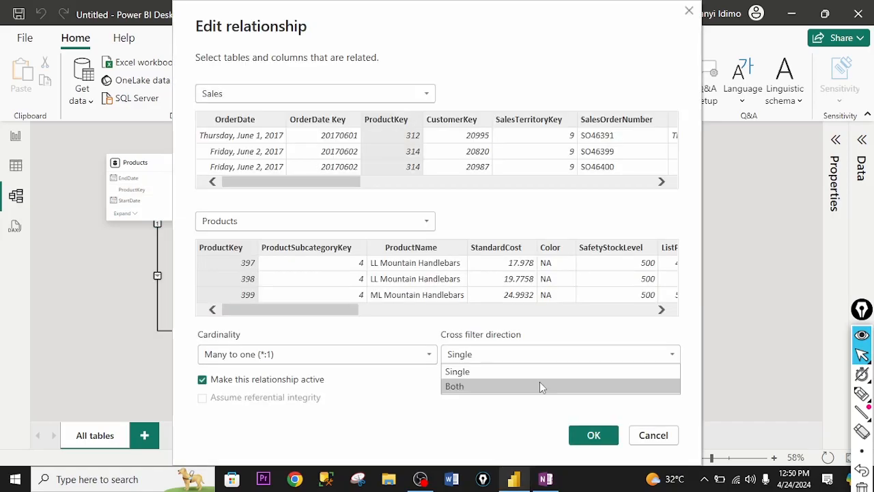
left_click(539, 386)
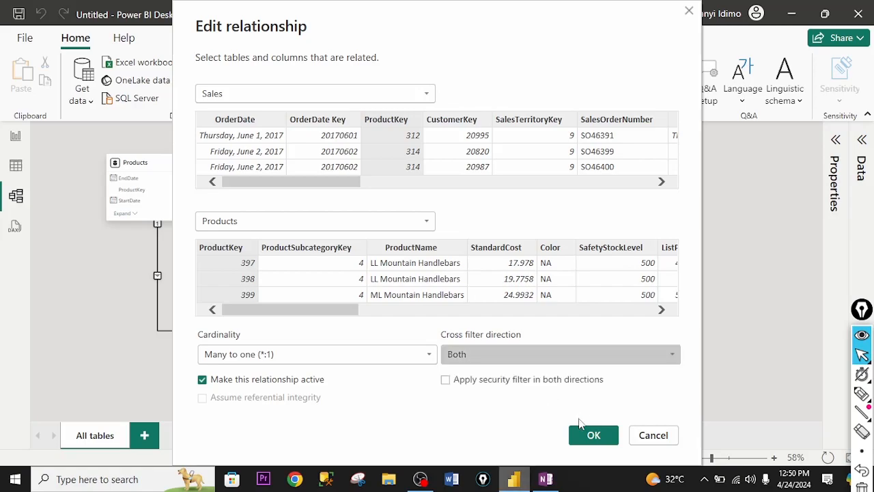
left_click(594, 436)
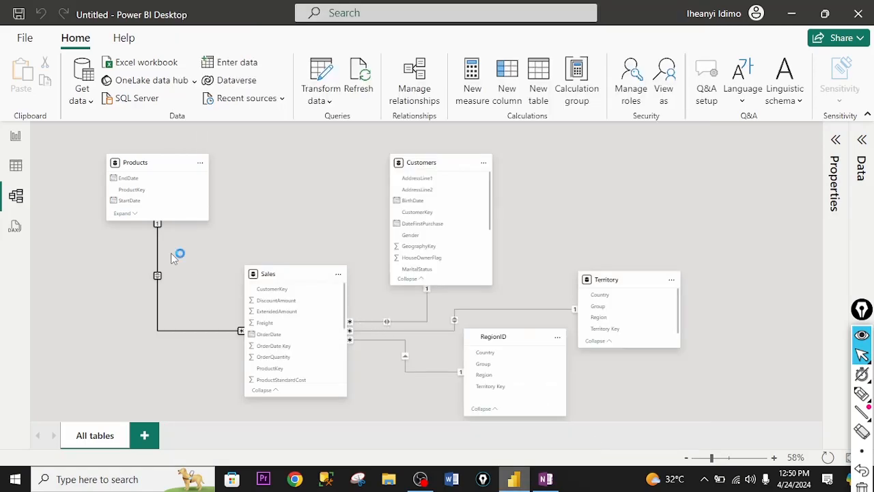
double_click(157, 276)
left_click(15, 136)
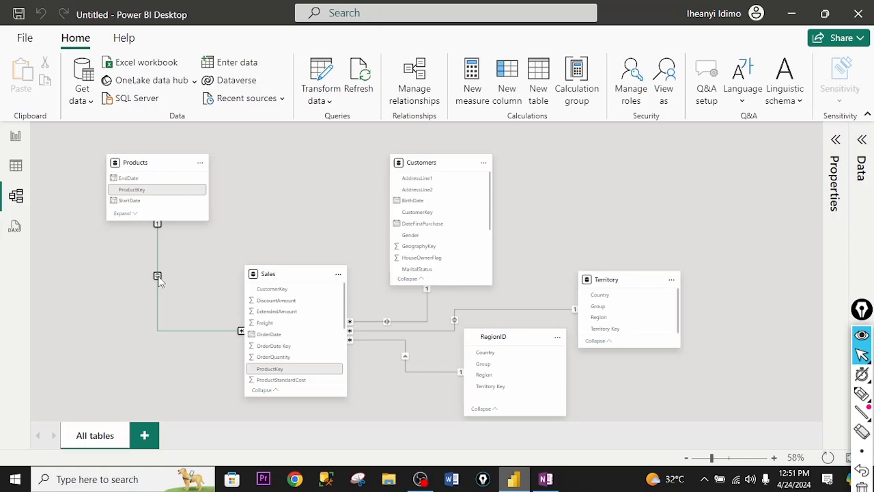
Set the cross filter direction of the Sales–Products relationship to Single and go back to the report page with the matrix.
right_click(159, 281)
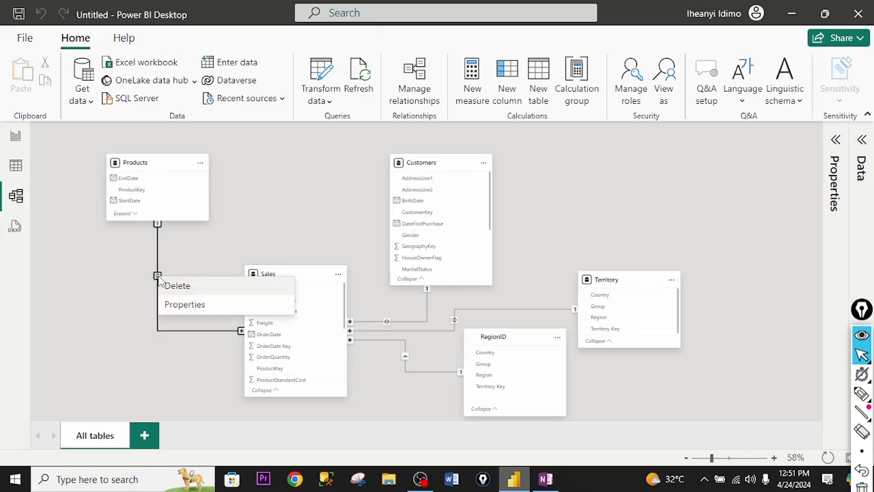
left_click(182, 305)
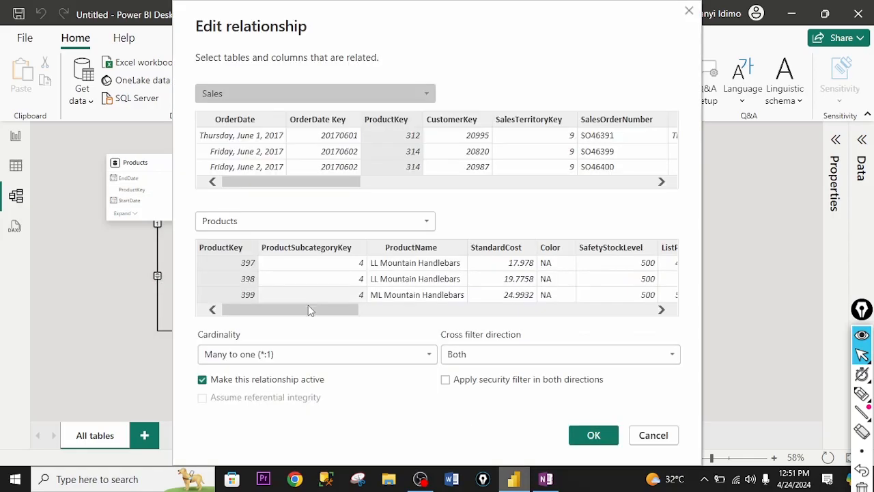
left_click(522, 357)
left_click(517, 375)
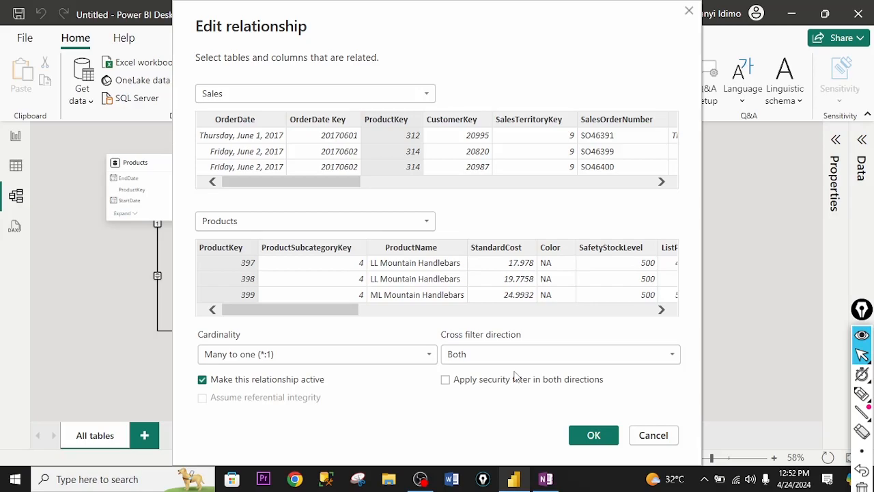
left_click(593, 436)
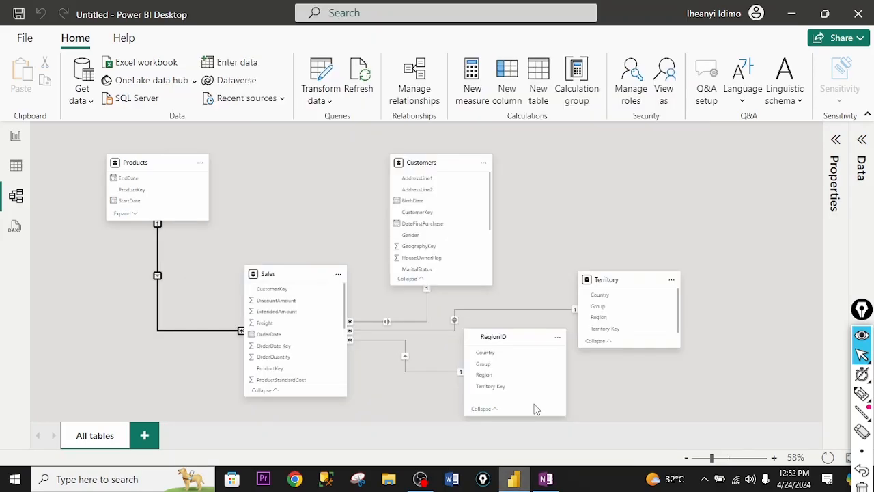
left_click(17, 138)
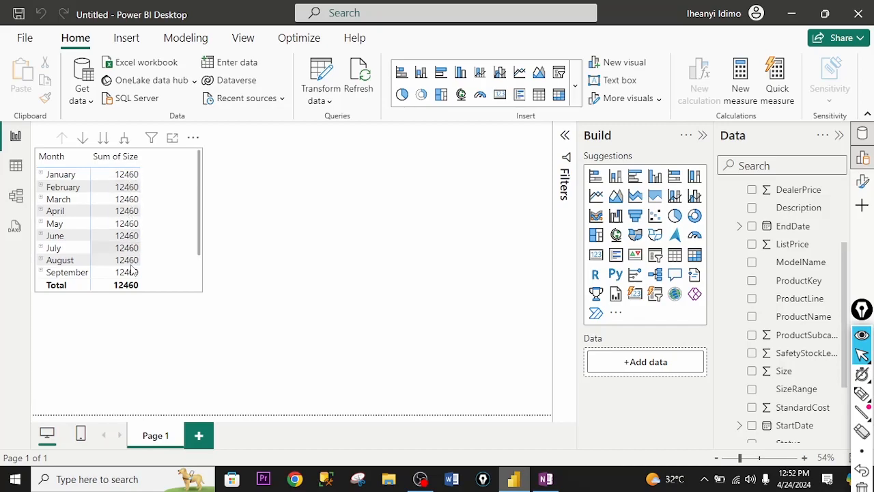
Return to the model diagram and review the Sales table with its relationships to the surrounding tables.
left_click(16, 196)
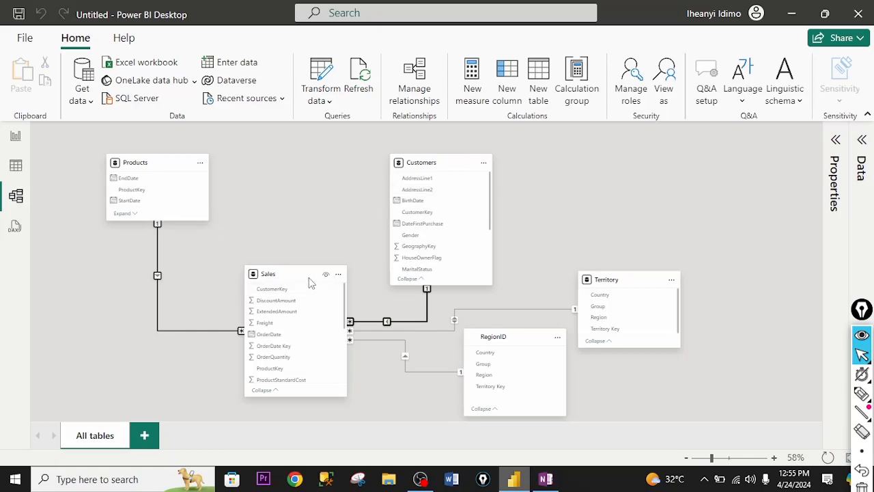
mouse_move(311, 282)
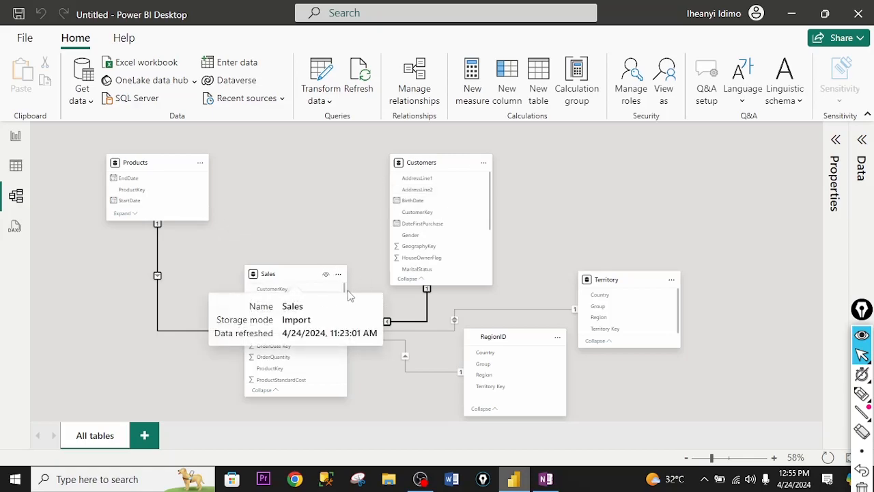
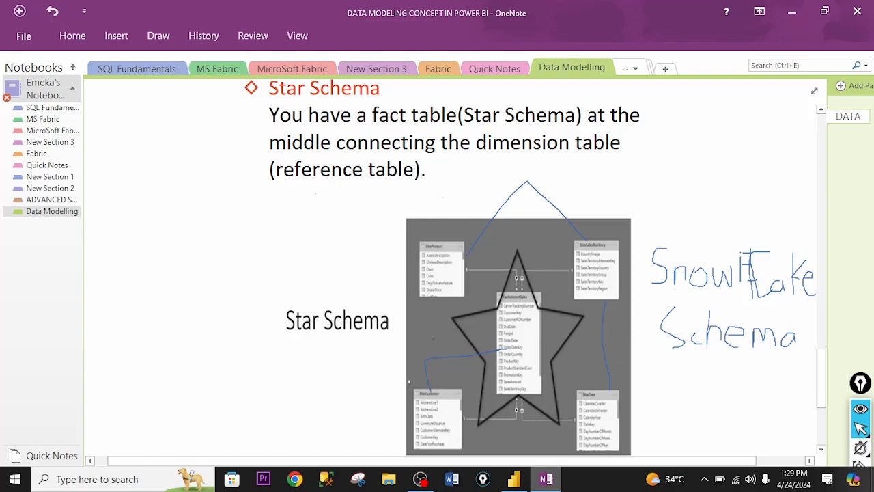
On the OneNote data modelling page, circle the Star Schema label and draw a pink box with branching connector lines over the diagram.
mouse_move(359, 292)
left_mouse_down()
mouse_move(306, 292)
mouse_move(292, 340)
mouse_move(366, 347)
mouse_move(320, 278)
left_mouse_up()
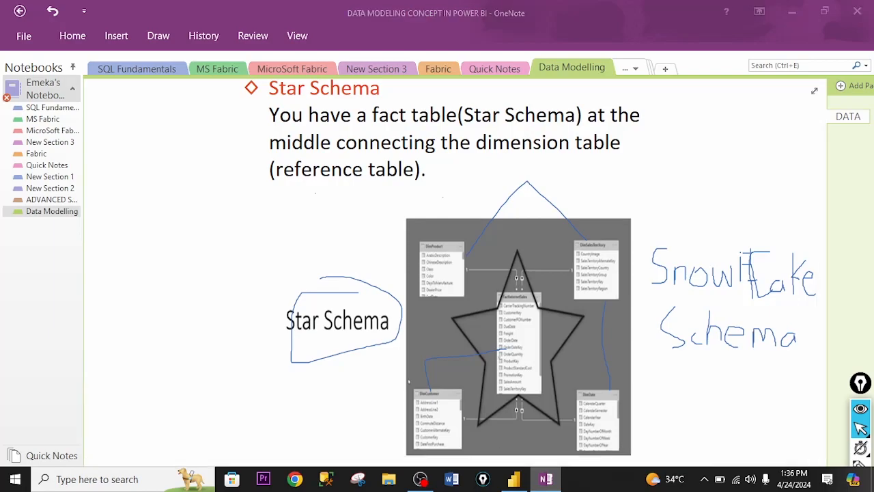
left_click(564, 359)
left_click_drag(366, 369, 364, 301)
mouse_move(440, 321)
left_mouse_down()
mouse_move(450, 314)
mouse_move(450, 295)
mouse_move(451, 315)
left_mouse_up()
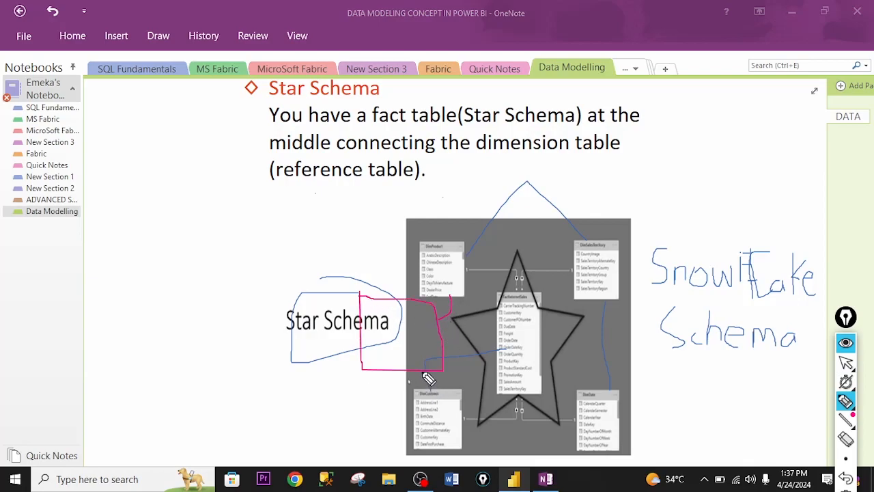
left_click_drag(422, 369, 422, 388)
mouse_move(438, 321)
left_mouse_down()
mouse_move(445, 345)
mouse_move(500, 335)
left_mouse_up()
mouse_move(600, 302)
left_mouse_down()
mouse_move(571, 418)
mouse_move(517, 420)
mouse_move(456, 370)
left_mouse_up()
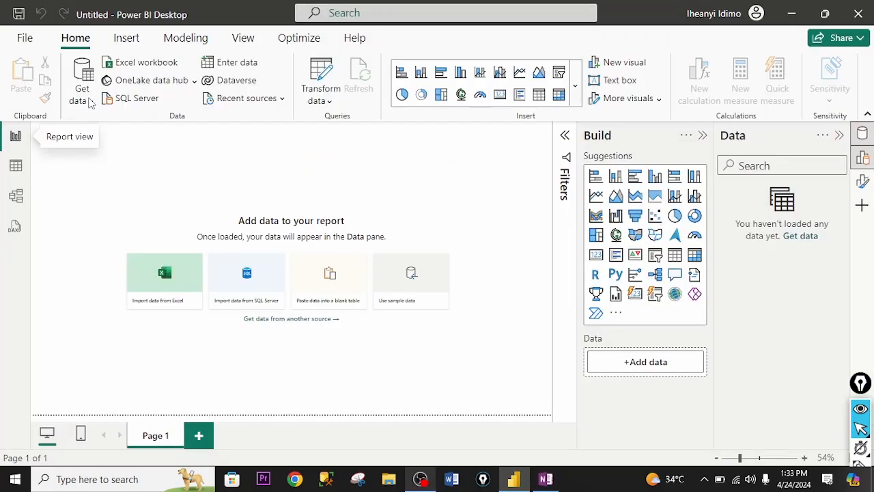
In the new Power BI Desktop report, import the Purchases CSV file and load it.
left_click(83, 97)
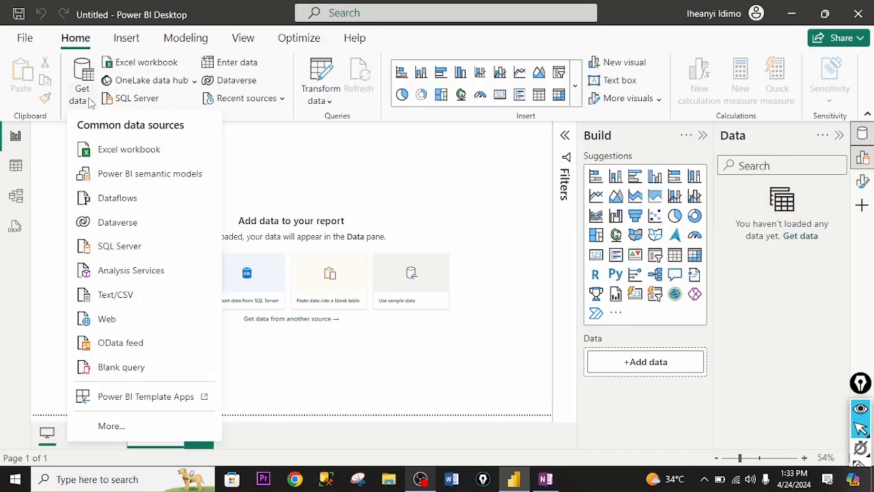
left_click(111, 296)
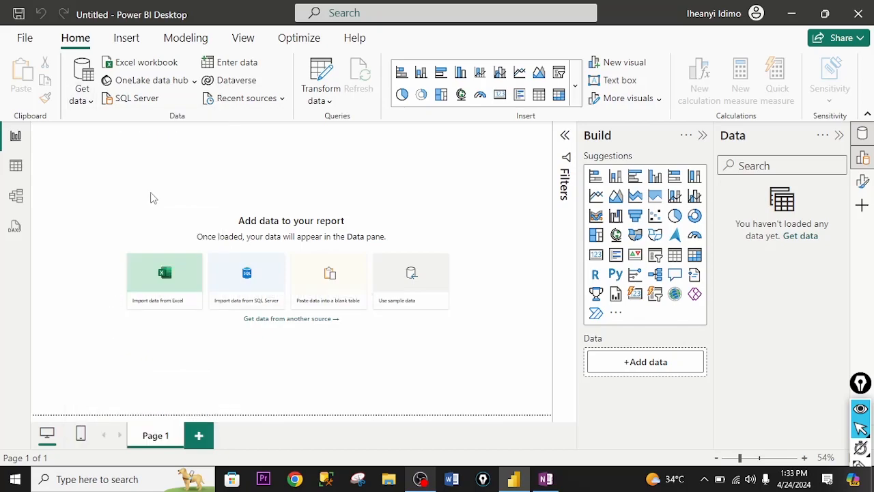
double_click(230, 121)
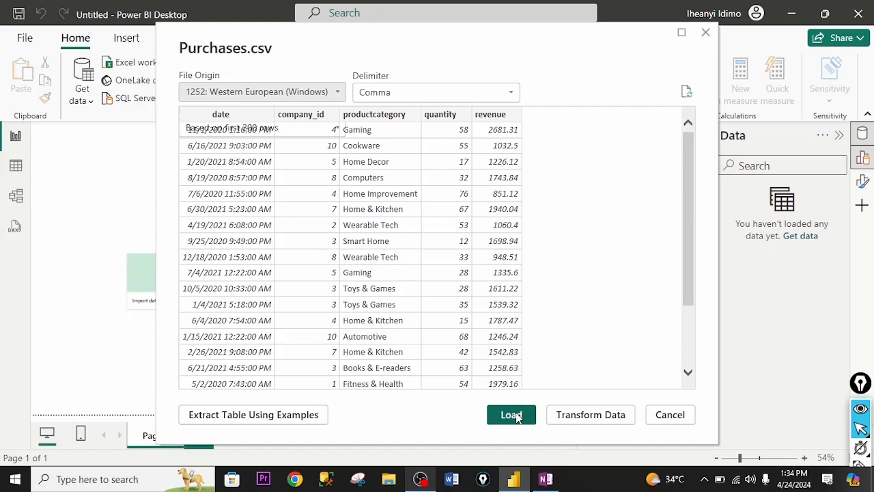
left_click(511, 415)
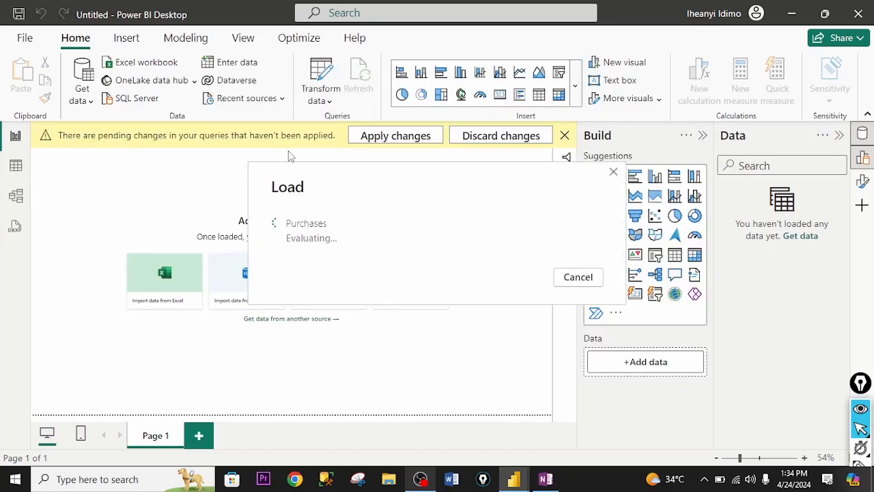
Import the order_details CSV file from the Two fact tables folder and load it.
left_click(91, 103)
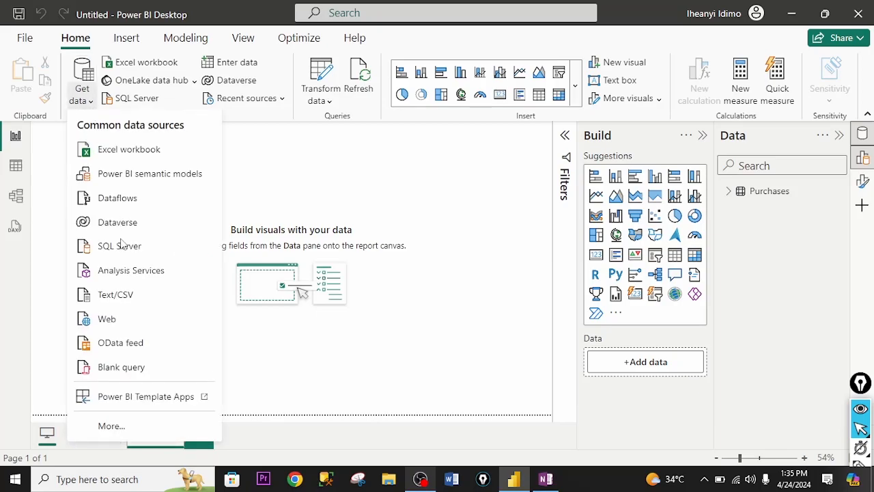
left_click(117, 297)
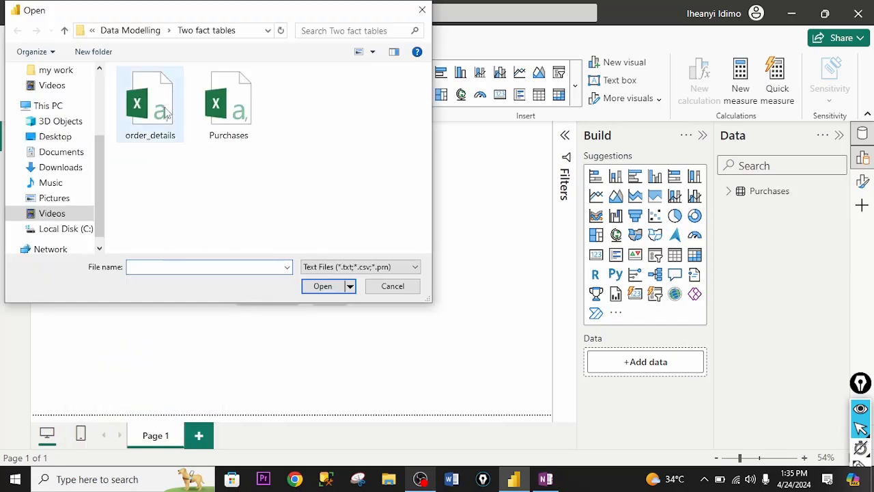
left_click(164, 113)
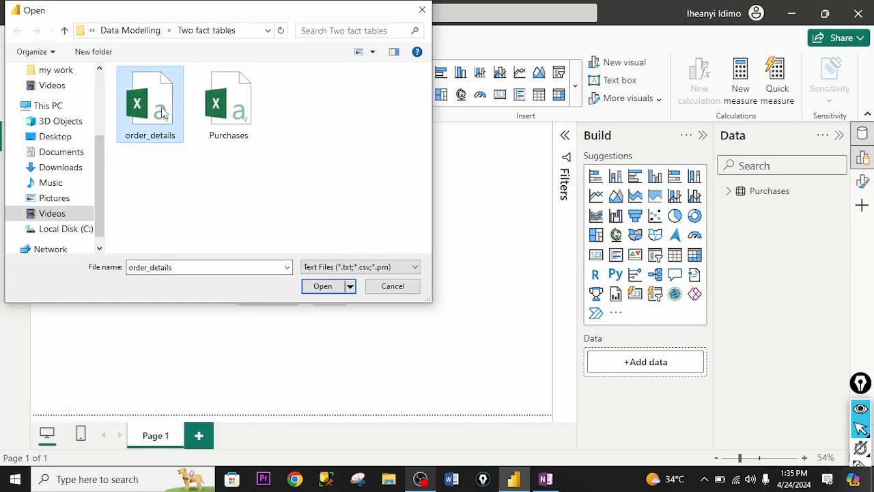
double_click(164, 113)
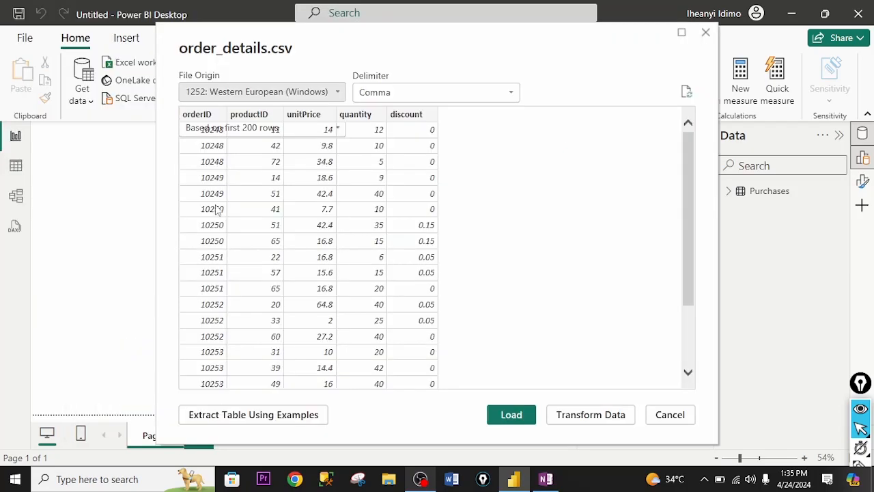
left_click(511, 415)
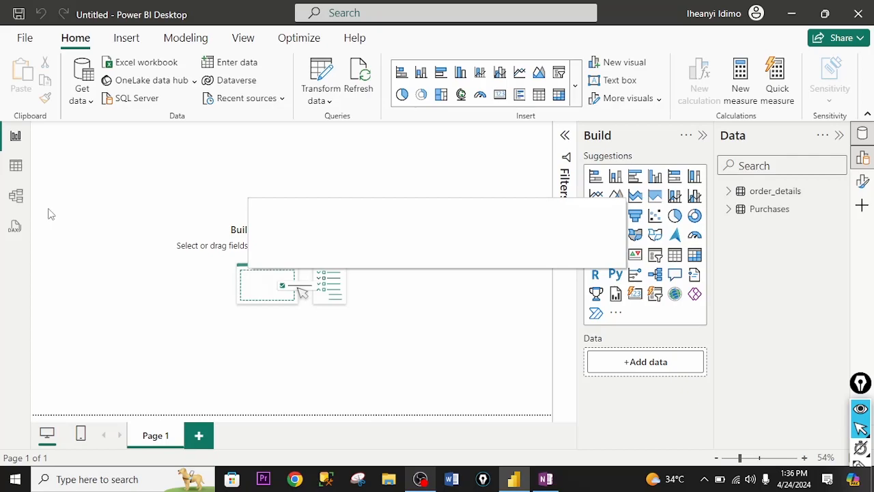
Reposition the Purchases and order_details tables in the model diagram, and look briefly at the Star Schema notes in OneNote.
left_click(15, 198)
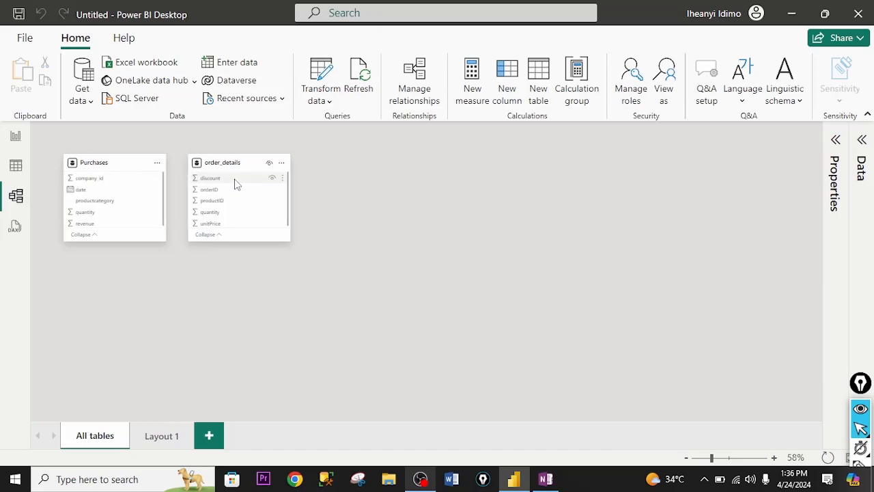
left_click_drag(281, 182, 338, 211)
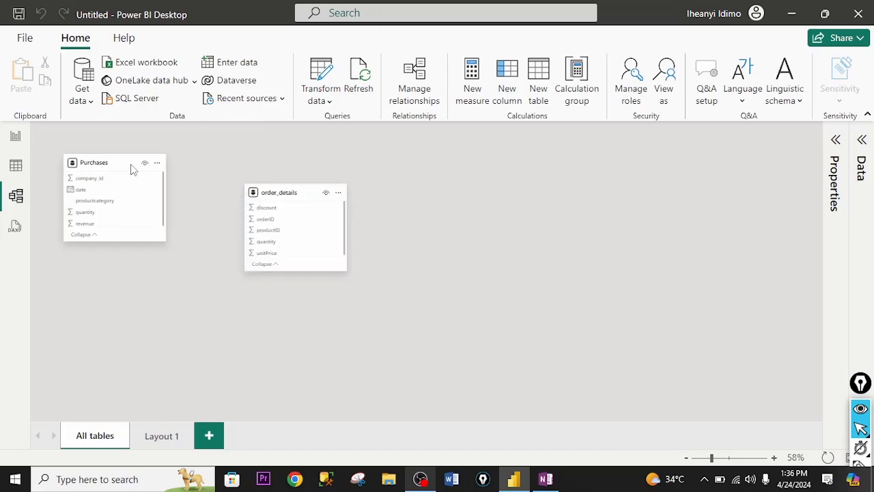
left_click_drag(158, 196, 185, 222)
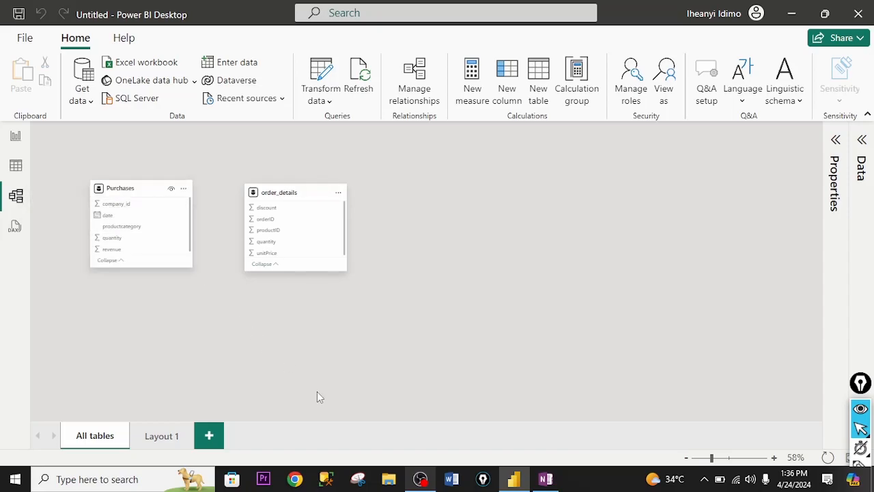
left_click(513, 479)
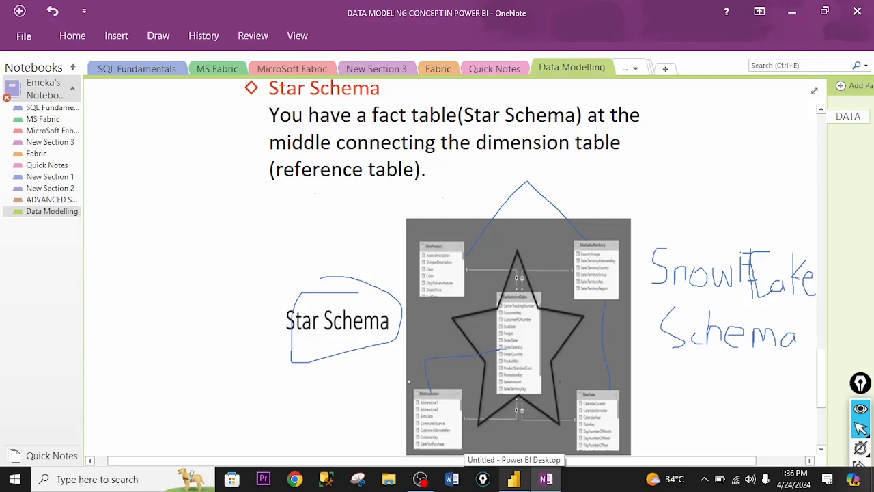
left_click(514, 478)
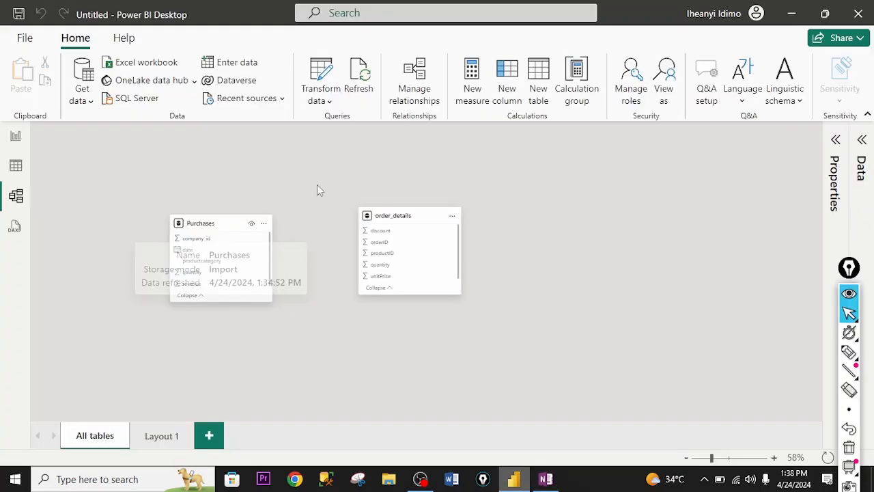
Open the Power Query Editor and append order_details to Purchases as a new query, using the two-table option.
left_click(15, 138)
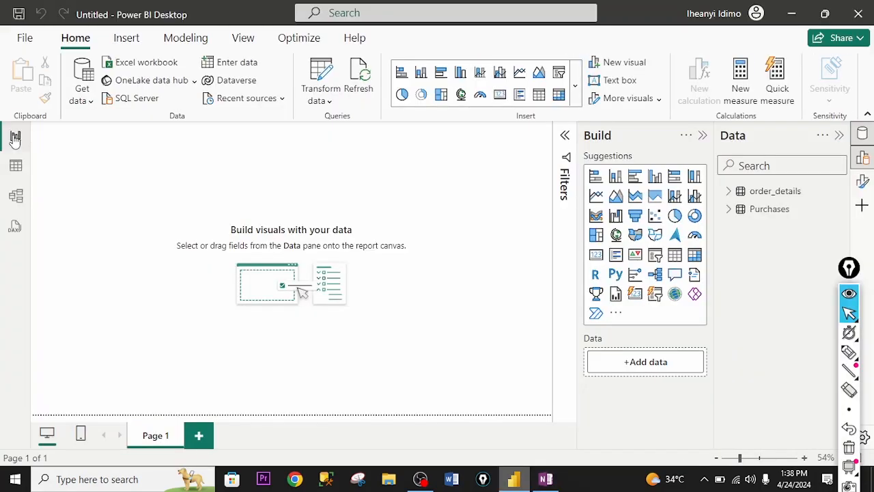
left_click(320, 102)
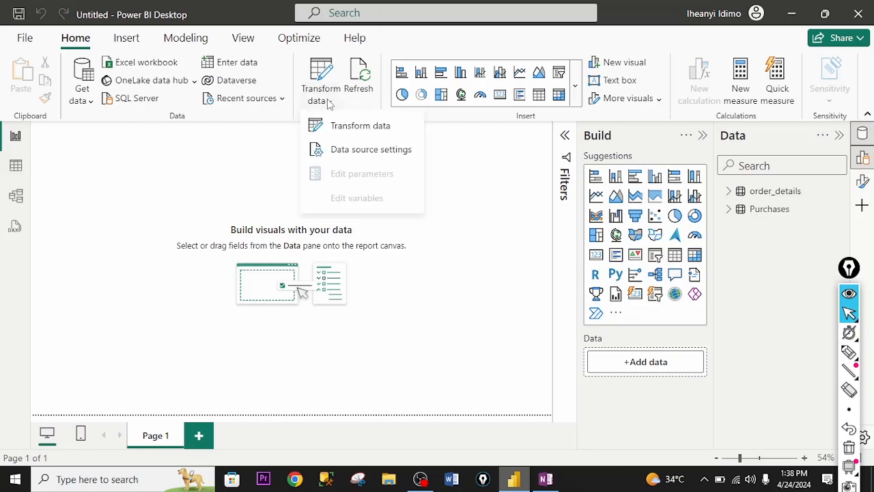
left_click(361, 126)
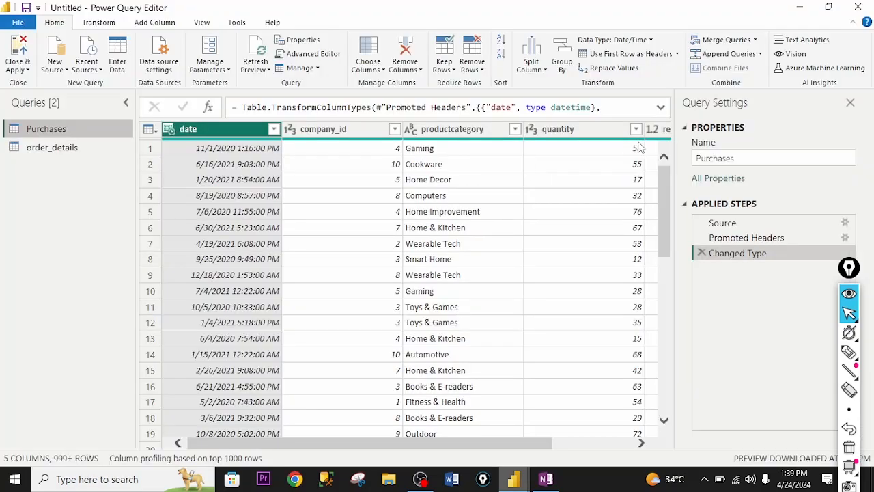
left_click(760, 55)
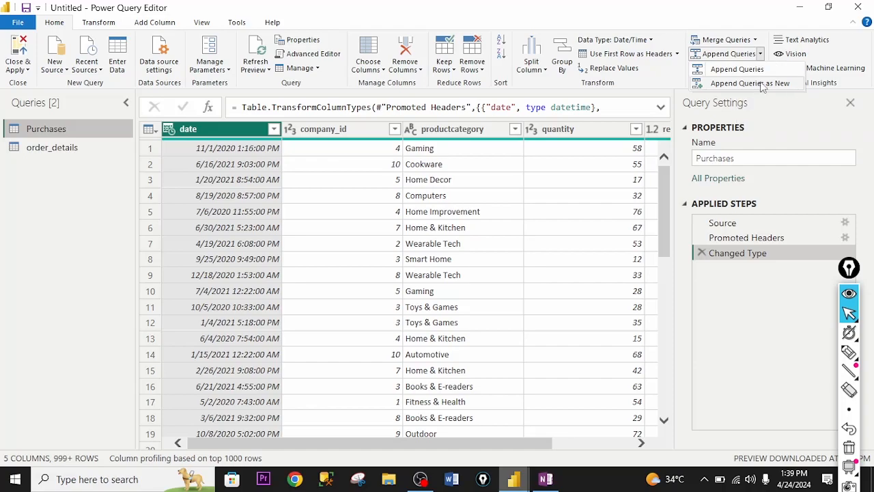
left_click(758, 83)
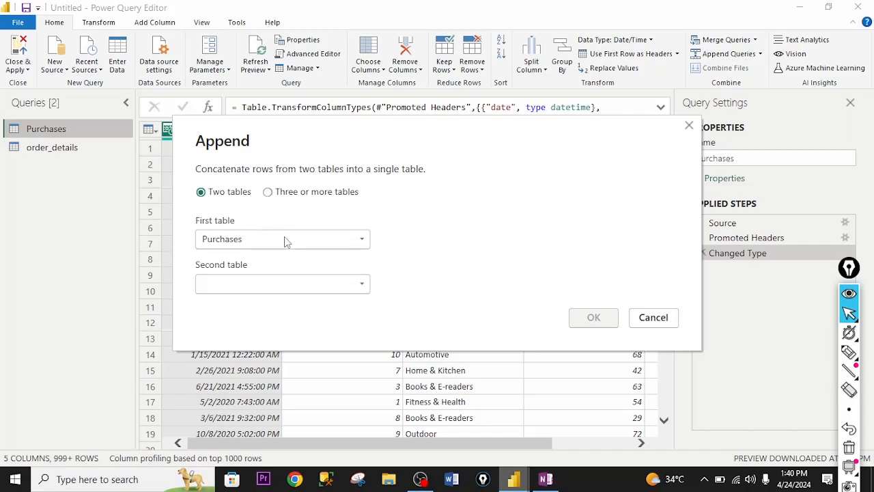
left_click(355, 286)
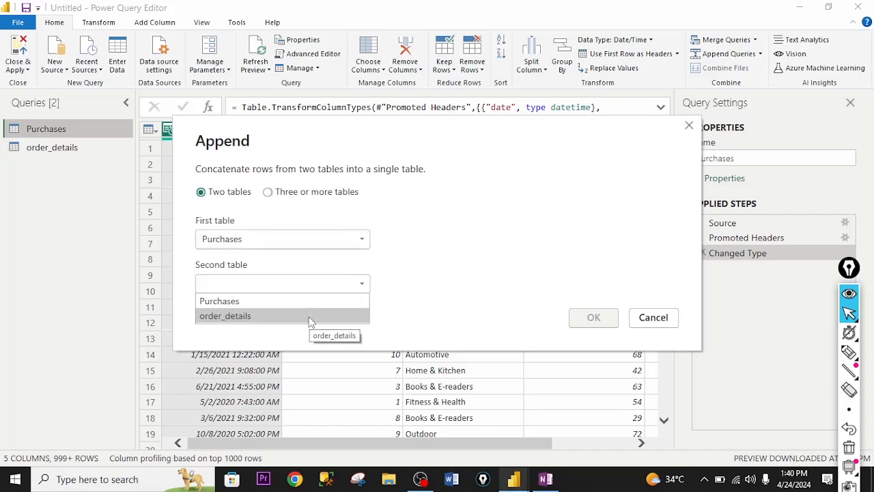
left_click(308, 317)
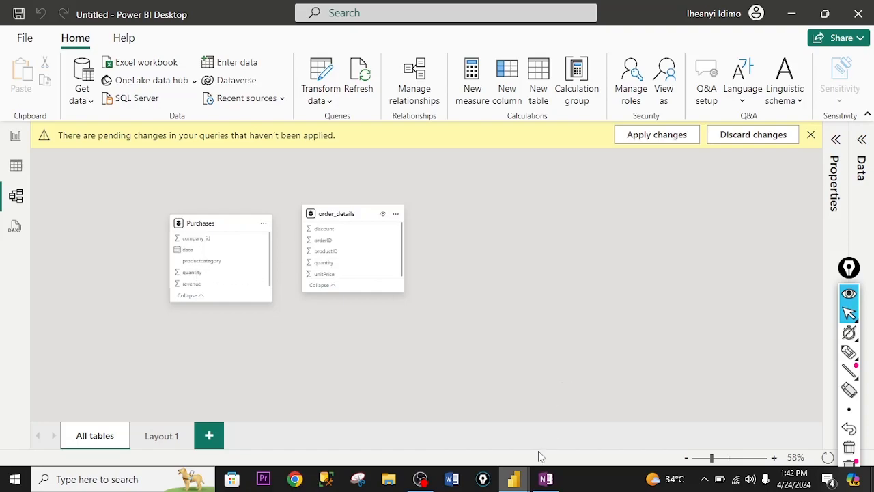
Return to the Power Query Editor and remove all columns except quantity from the appended query.
left_click(512, 479)
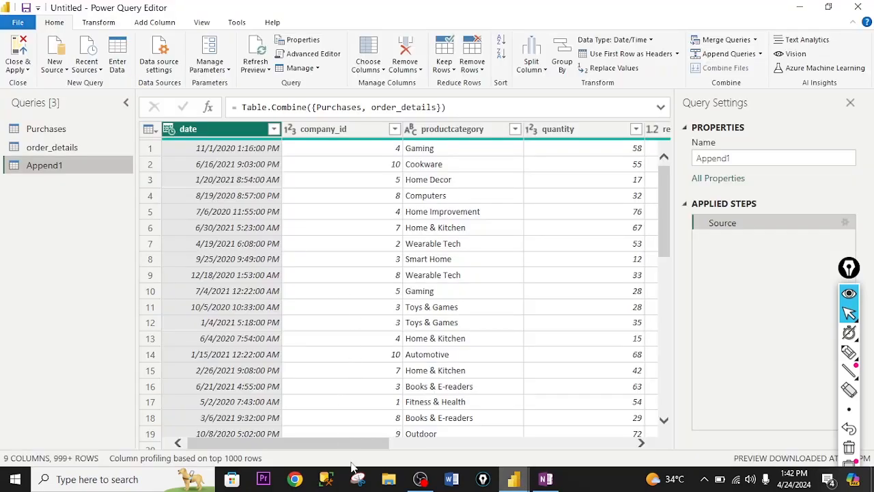
left_click_drag(357, 445, 412, 444)
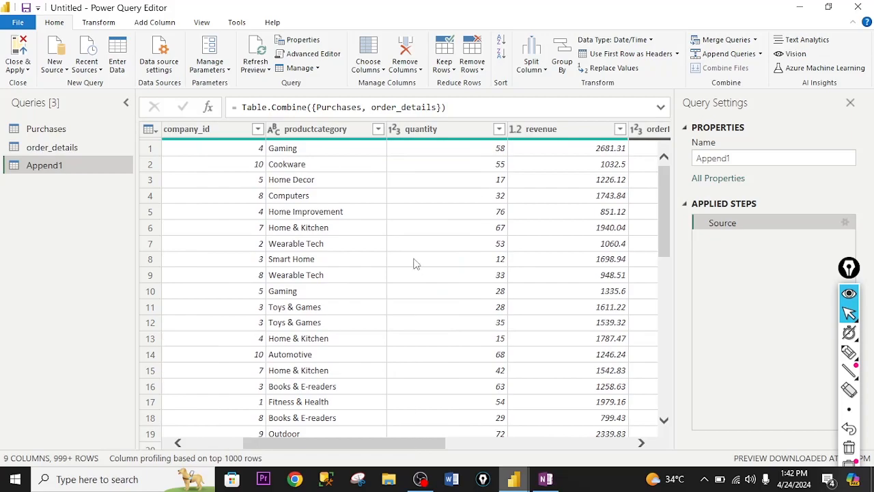
left_click(445, 132)
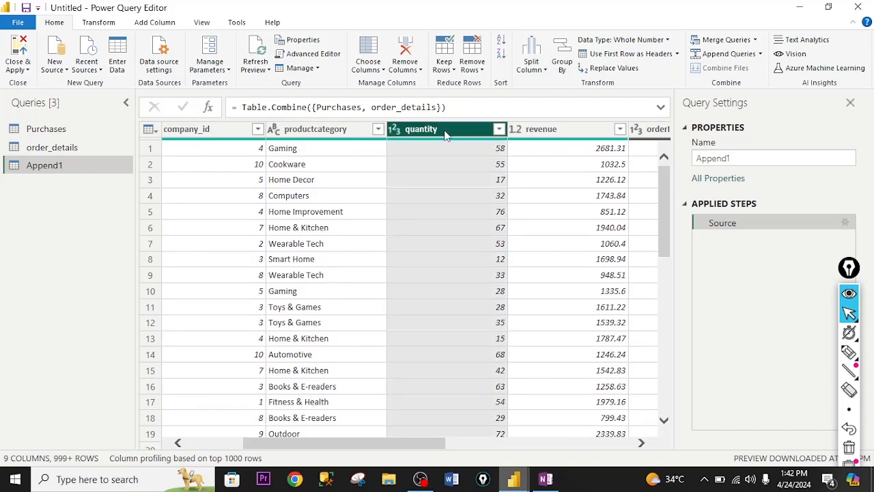
right_click(444, 135)
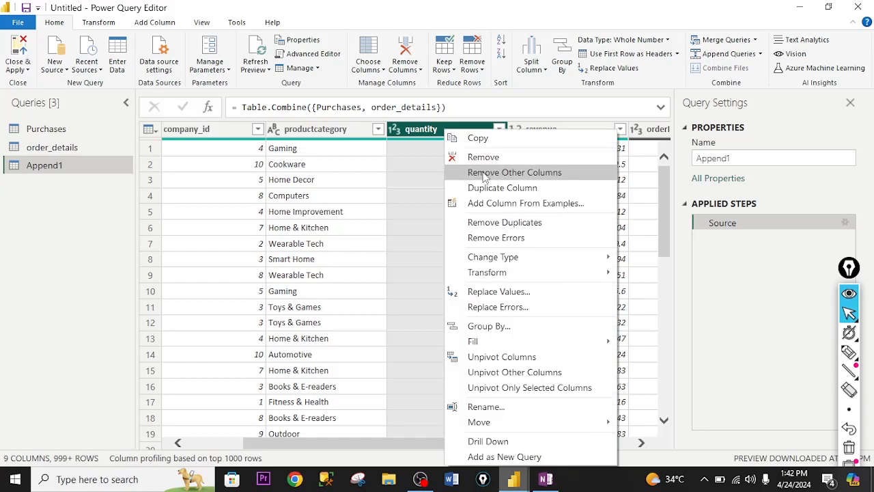
left_click(488, 175)
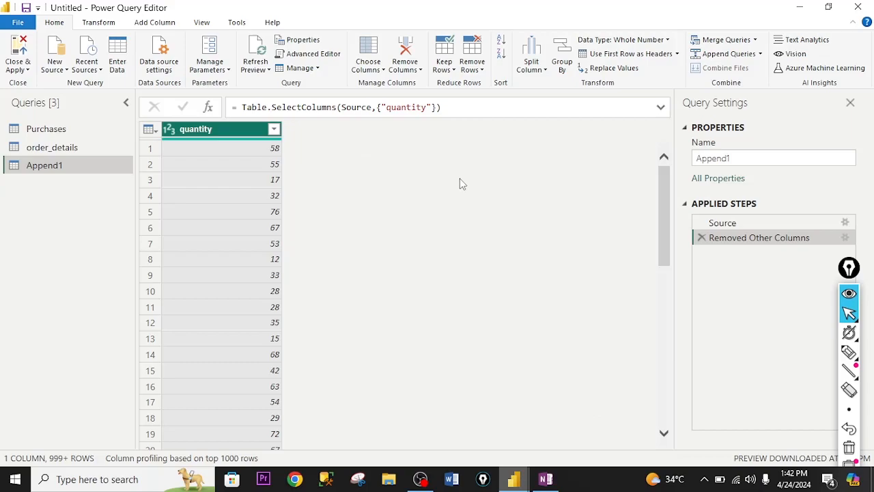
Rename the appended query as Quantity.
double_click(69, 164)
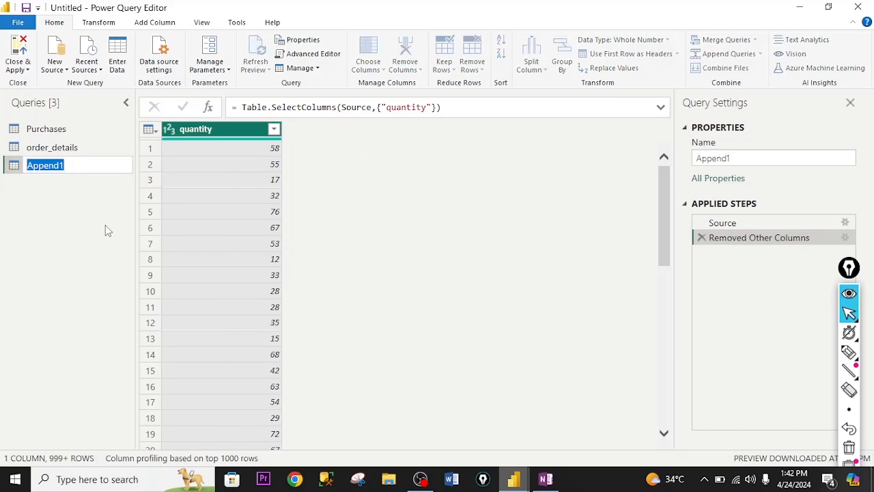
type("Quanti")
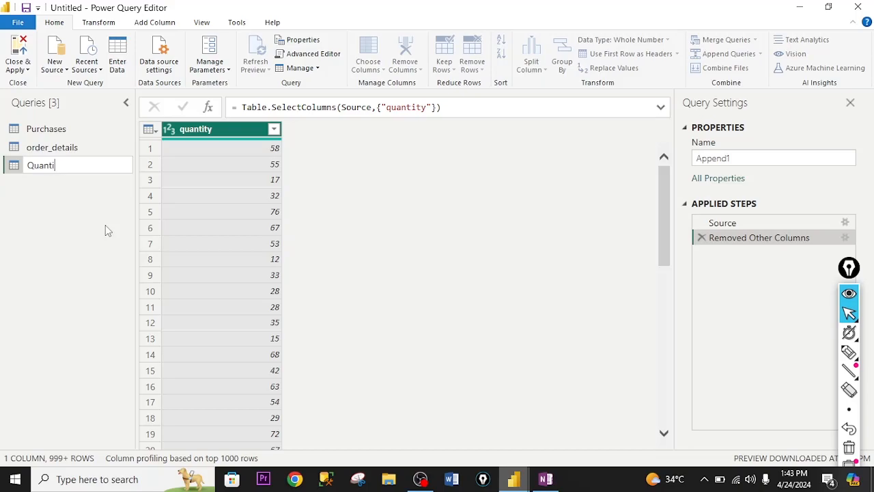
type("ty")
key("Return")
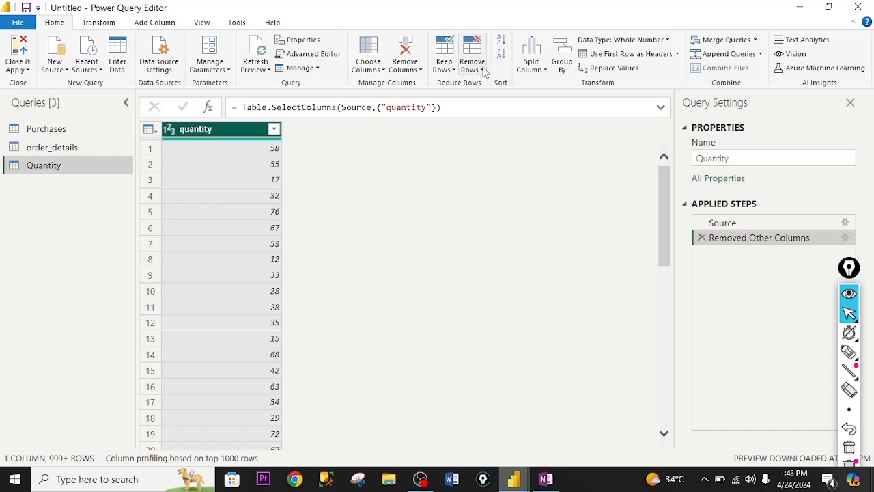
Remove duplicate rows from the Quantity query's quantity column, and close the Power Query Editor with the changes applied.
left_click(483, 71)
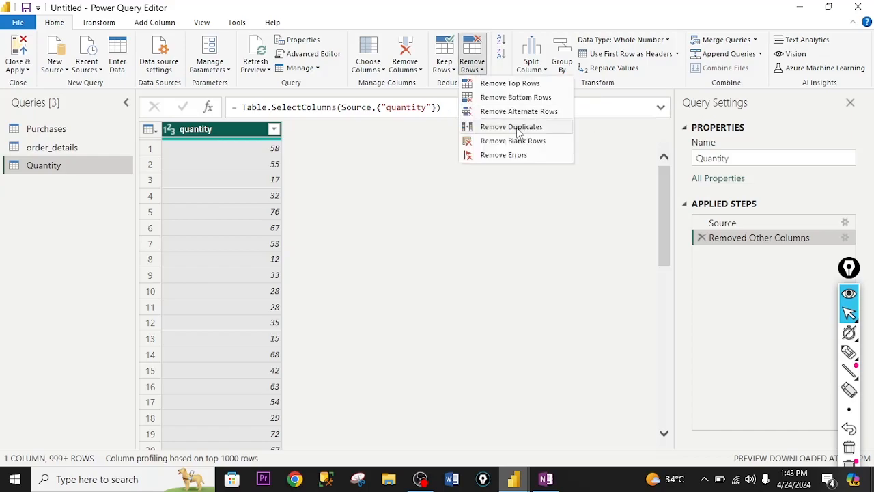
left_click(517, 130)
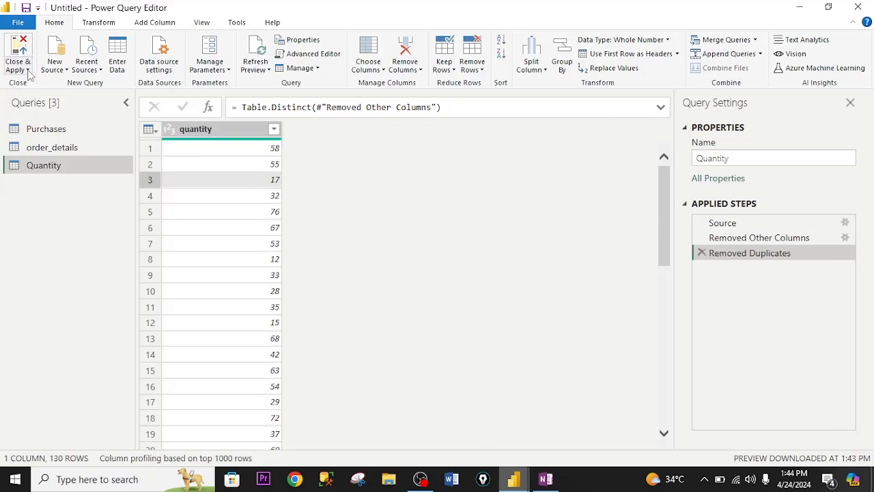
left_click(28, 71)
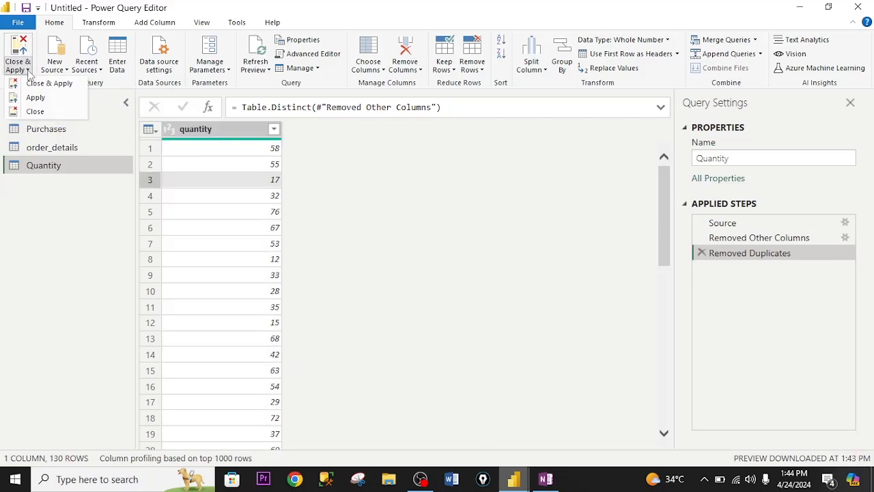
left_click(48, 83)
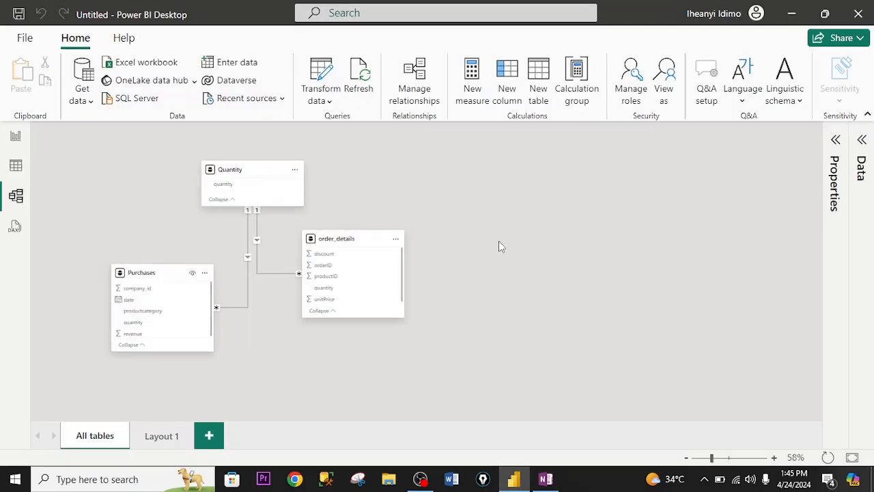
Import the companies text/CSV file from the Data Modelling folder and load it into the model.
mouse_move(247, 175)
left_click(87, 104)
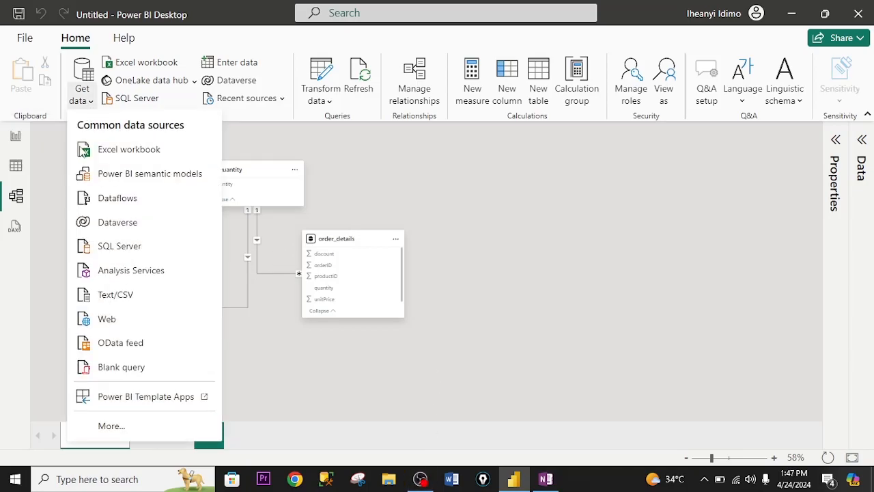
left_click(117, 297)
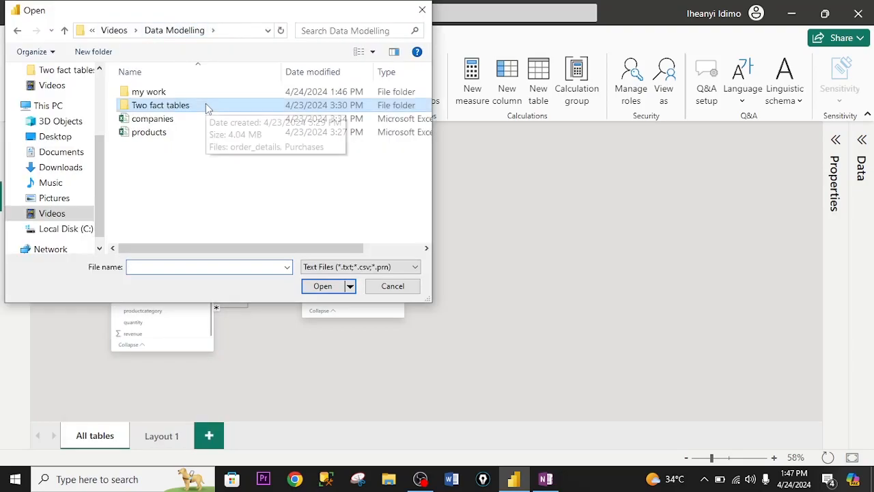
double_click(153, 119)
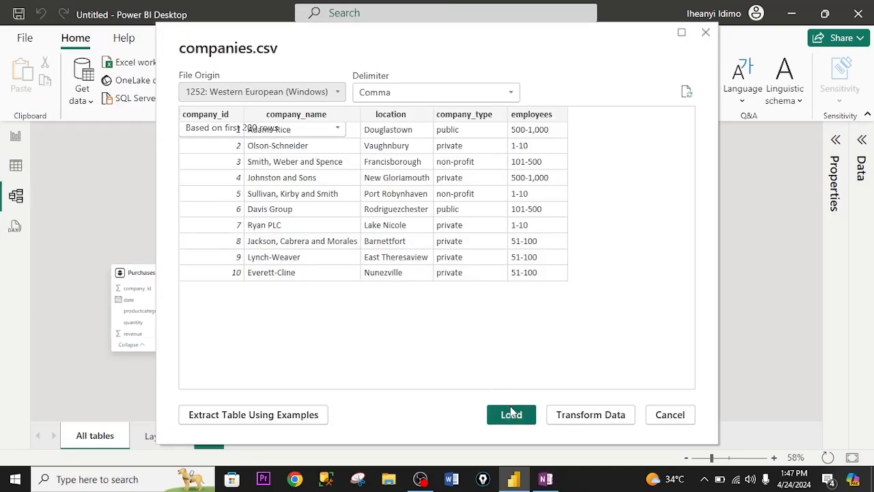
left_click(512, 416)
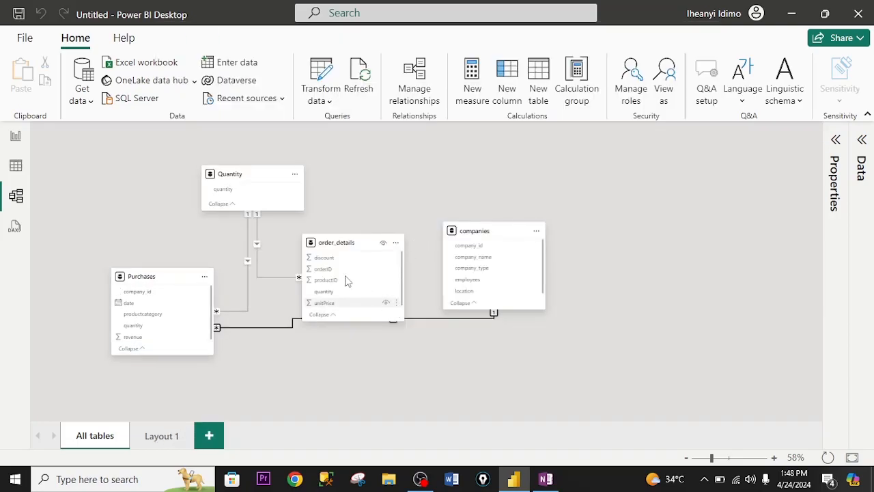
Import the products text/CSV file from the Data Modelling folder and load it into the model.
left_click(88, 102)
left_click(115, 295)
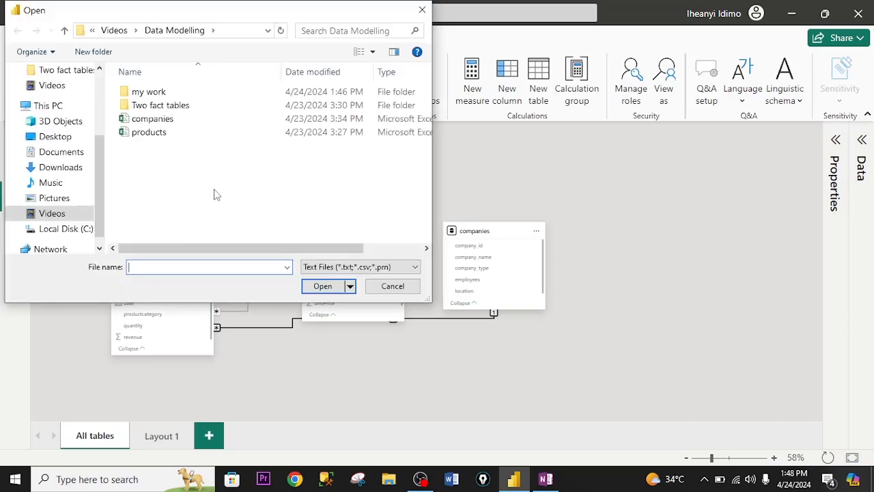
double_click(162, 133)
left_click(512, 413)
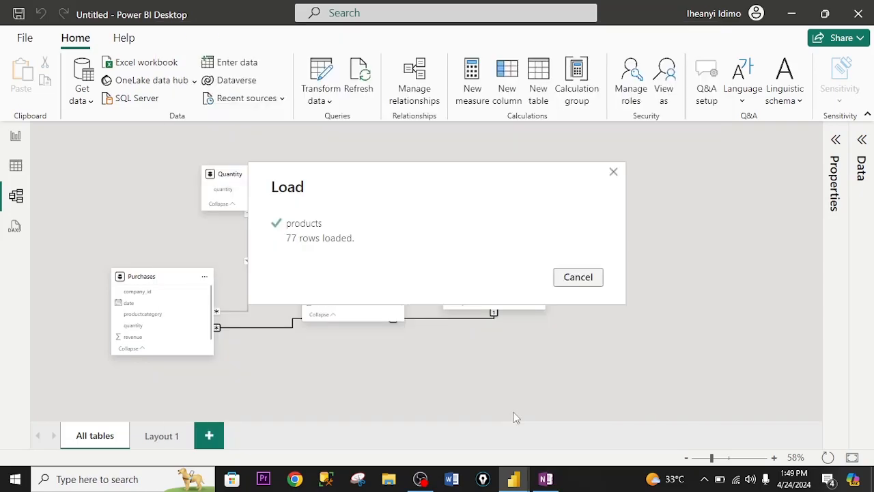
Look over the extended model diagram and switch to OneNote to view the Star Schema notes.
scroll(732, 271, "down", 1)
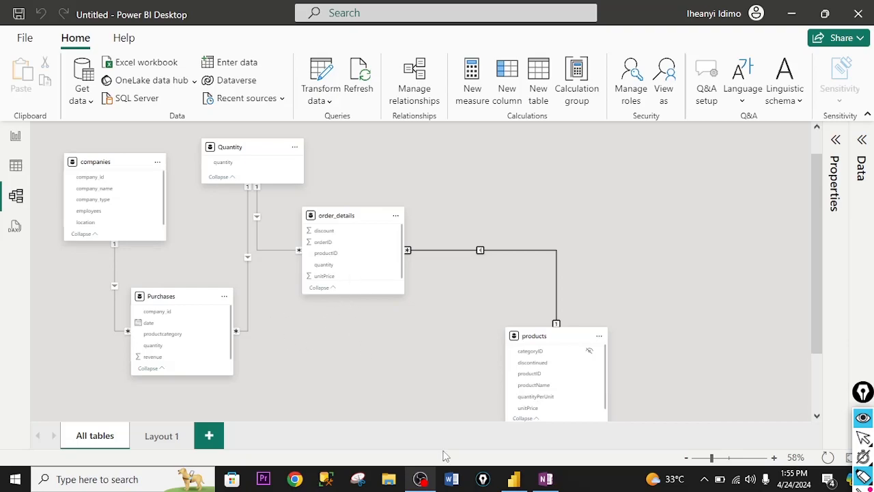
left_click(546, 478)
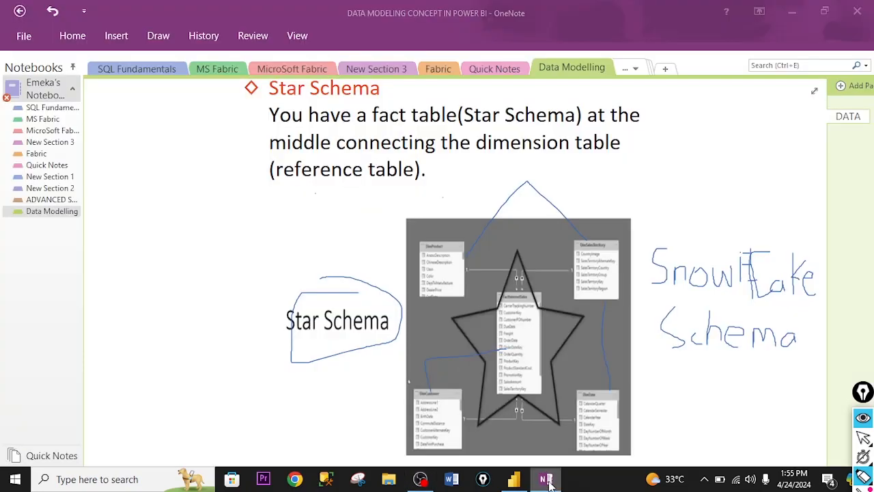